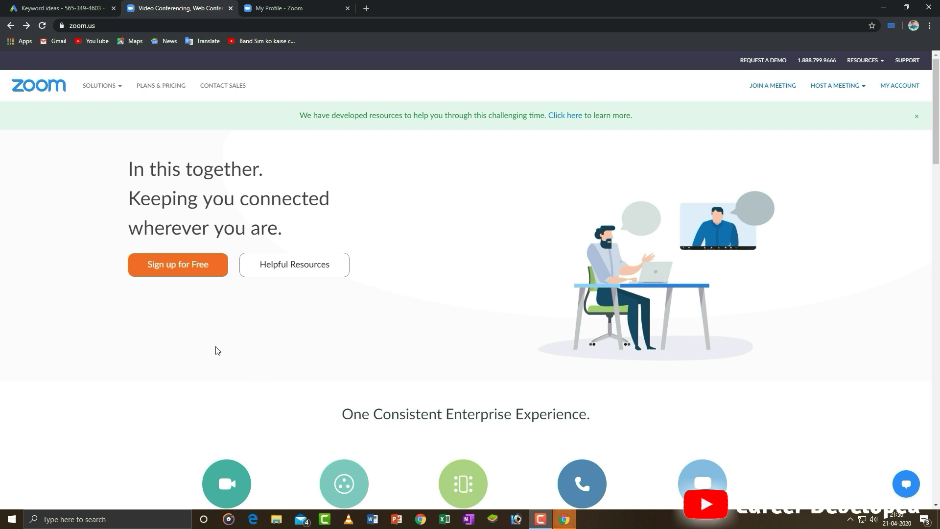
pyautogui.hotkey('ctrl', 'shift', 'd')
pyautogui.moveTo(48, 19)
pyautogui.mouseDown()
pyautogui.moveTo(129, 42)
pyautogui.moveTo(135, 36)
pyautogui.mouseUp()
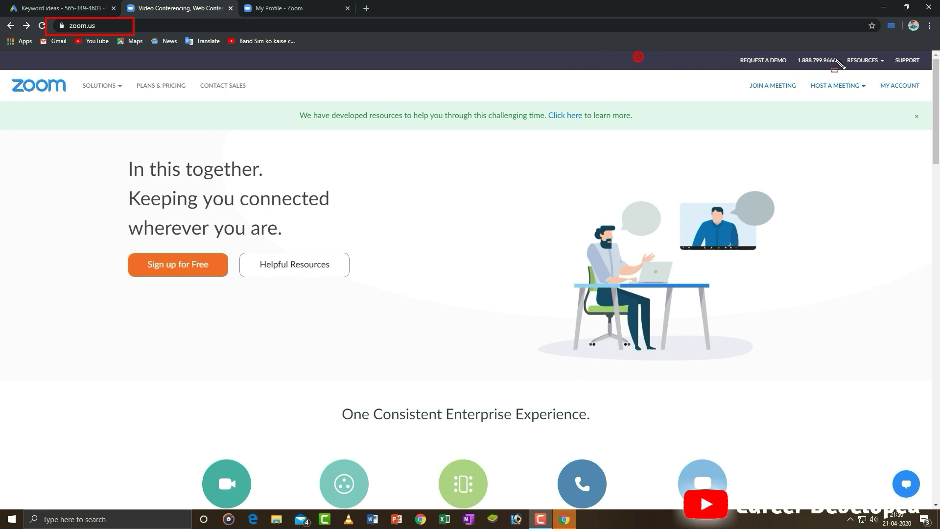
pyautogui.moveTo(638, 56)
pyautogui.mouseDown()
pyautogui.moveTo(939, 102)
pyautogui.moveTo(929, 106)
pyautogui.mouseUp()
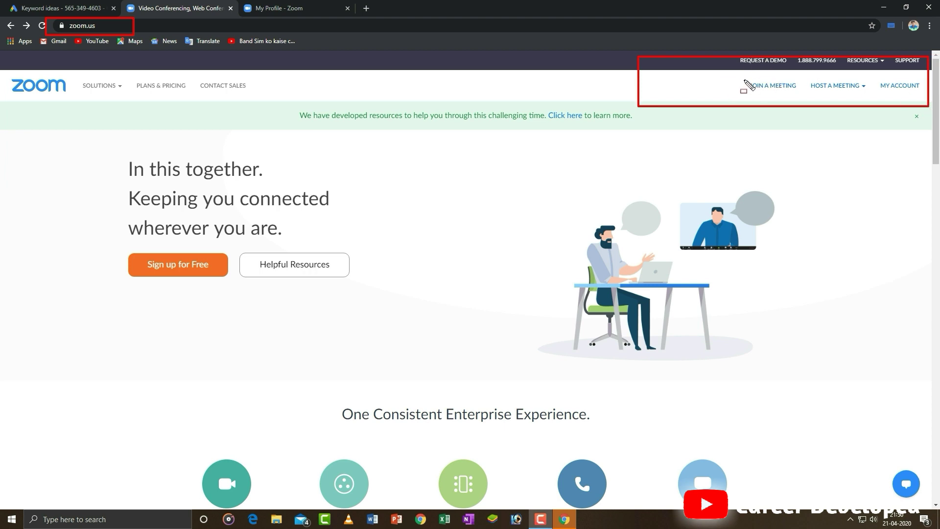
pyautogui.click(869, 78)
pyautogui.moveTo(877, 90); pyautogui.dragTo(926, 93)
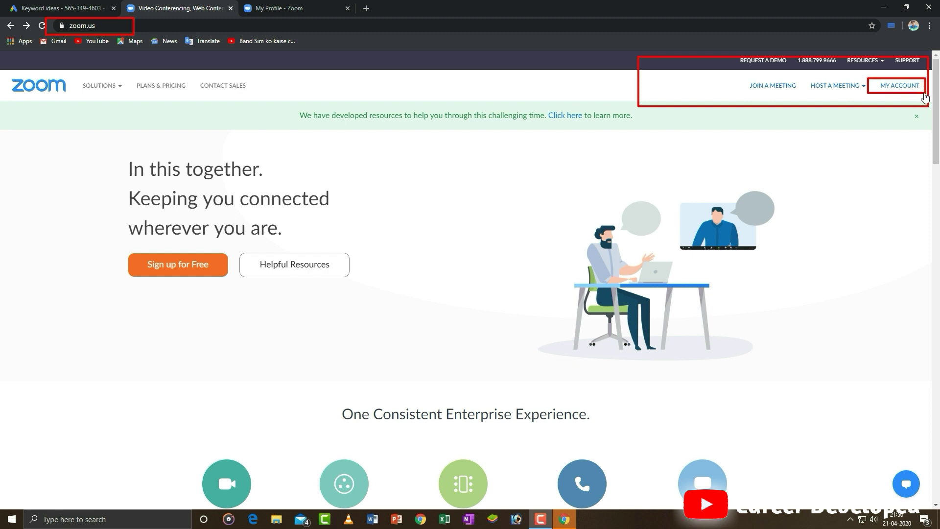
pyautogui.press('Escape')
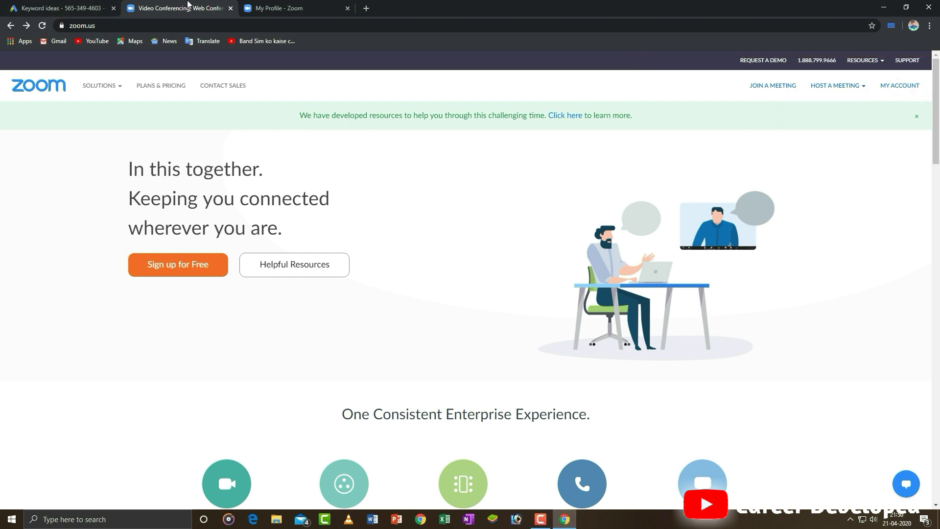
# On the Zoom profile page, enable using the Personal Meeting ID for instant meetings and save the changes.
pyautogui.click(297, 6)
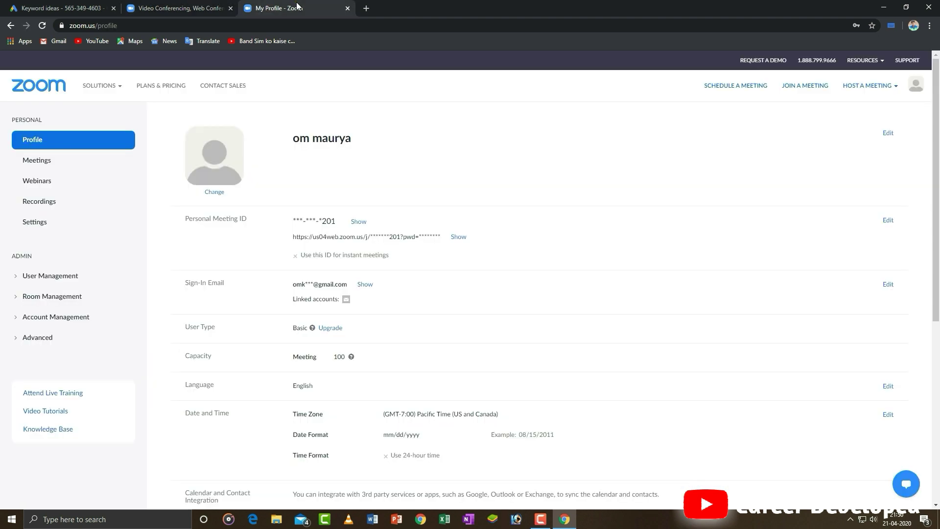
pyautogui.hotkey('ctrl', 'shift', 'd')
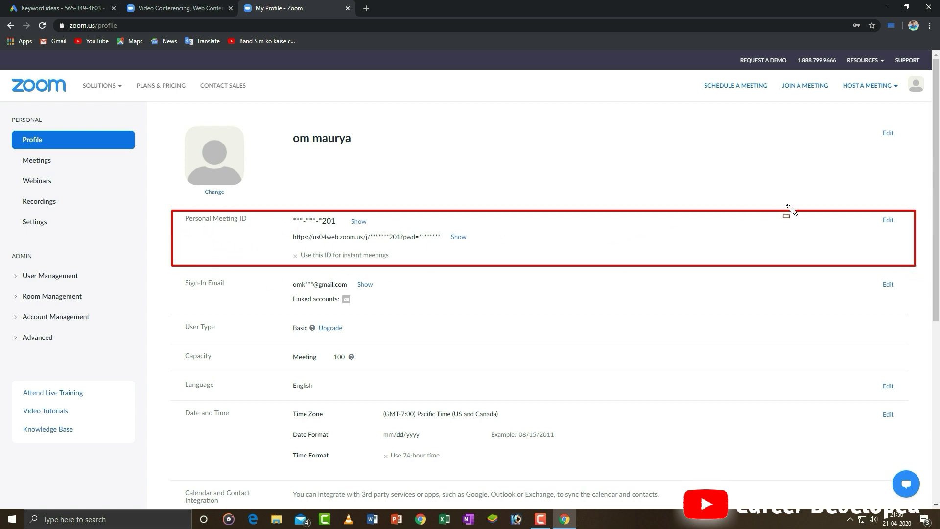
pyautogui.moveTo(894, 219); pyautogui.dragTo(904, 229)
pyautogui.press('Escape')
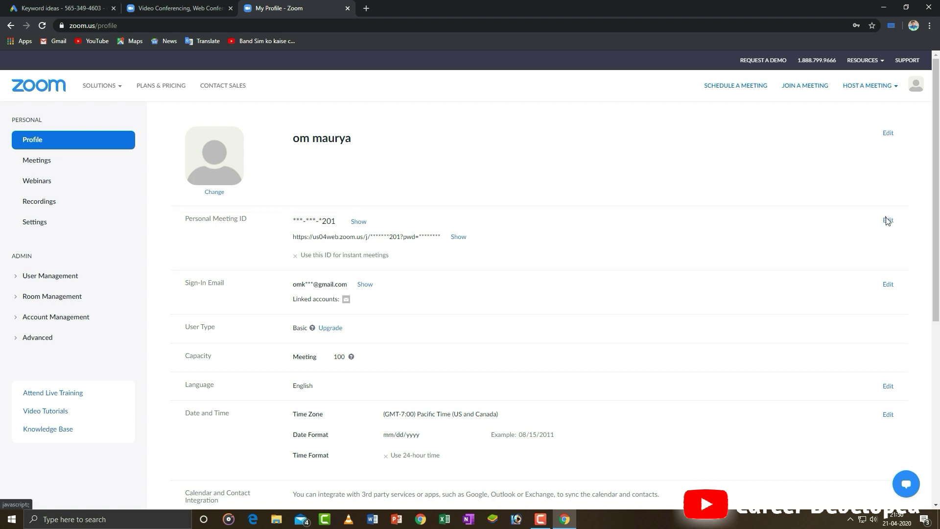
pyautogui.click(886, 220)
pyautogui.click(888, 222)
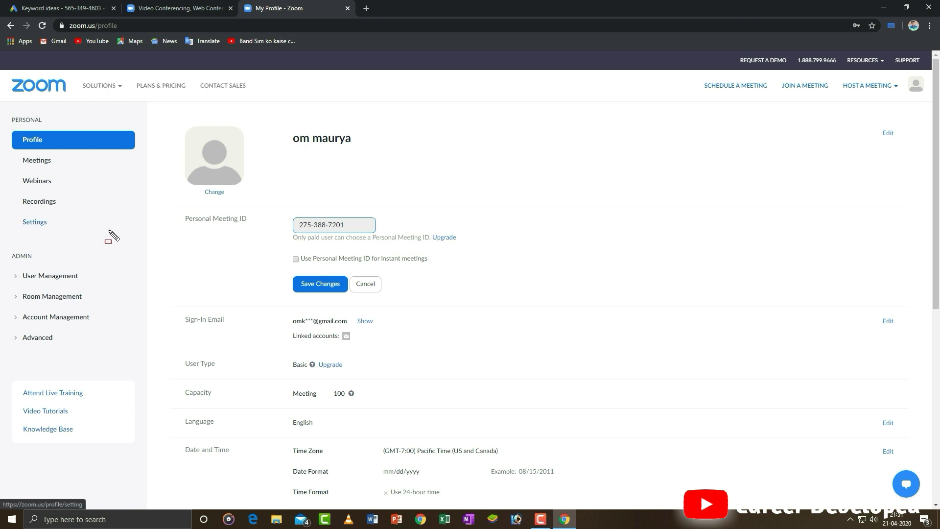
pyautogui.moveTo(165, 216)
pyautogui.mouseDown()
pyautogui.moveTo(320, 223)
pyautogui.moveTo(365, 242)
pyautogui.moveTo(393, 237)
pyautogui.mouseUp()
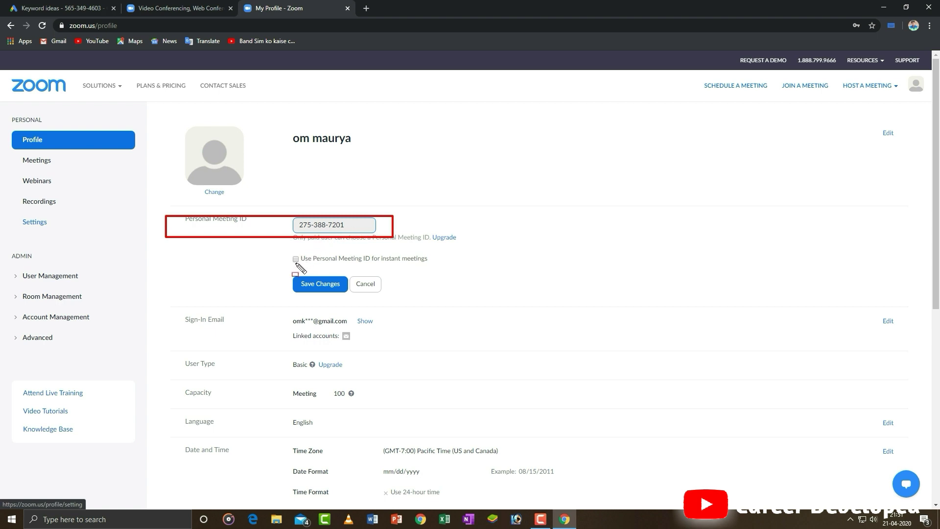
pyautogui.press('Escape')
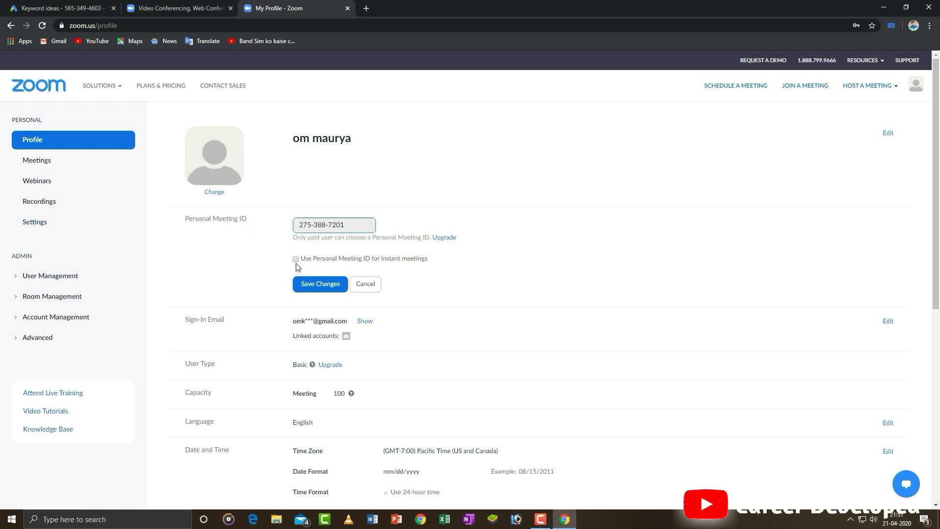
pyautogui.click(296, 259)
pyautogui.click(321, 285)
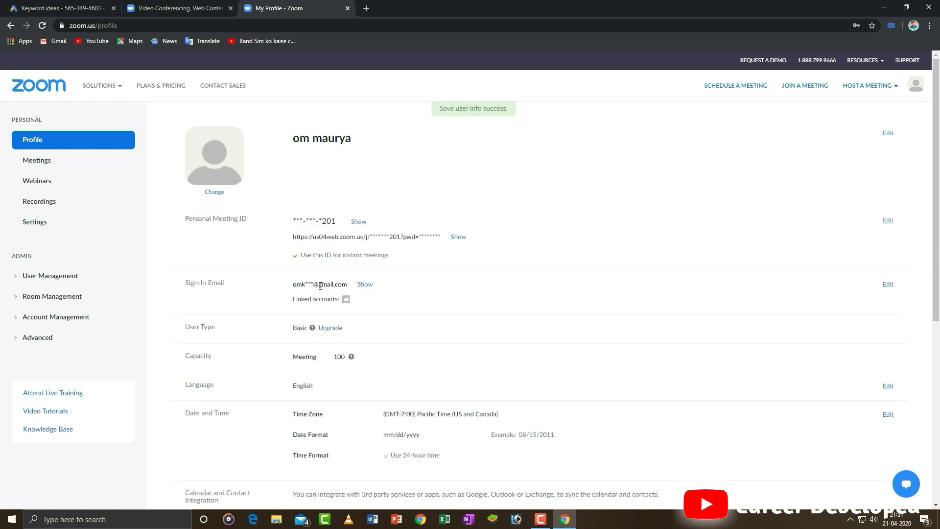
pyautogui.moveTo(261, 250)
pyautogui.mouseDown()
pyautogui.moveTo(428, 251)
pyautogui.moveTo(429, 267)
pyautogui.mouseUp()
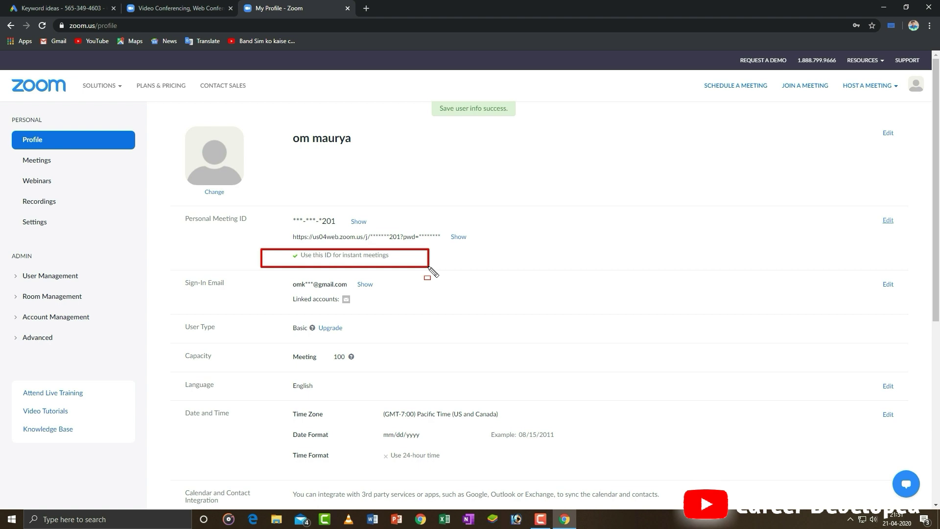
pyautogui.press('Escape')
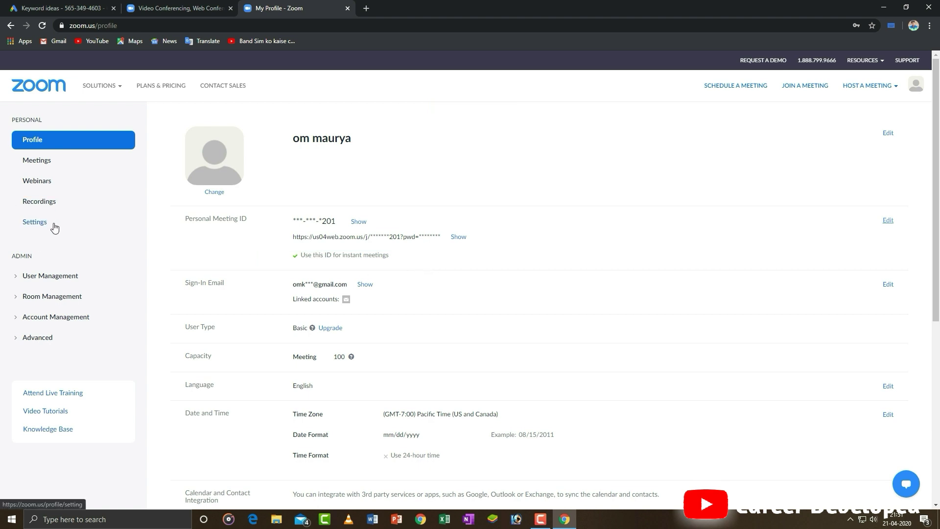
# Open the personal account Settings page at the Schedule Meeting section.
pyautogui.hotkey('ctrl', 'shift', 'd')
pyautogui.moveTo(1, 200); pyautogui.dragTo(82, 234)
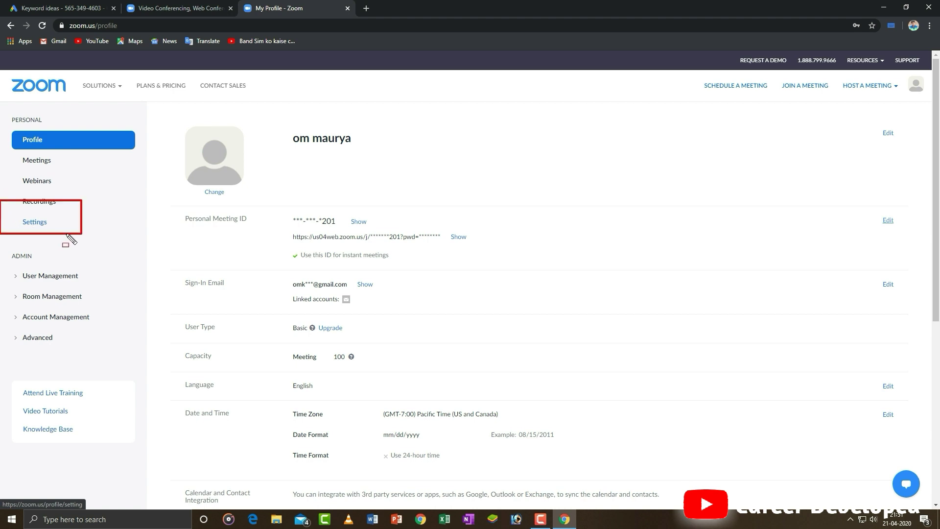
pyautogui.press('Escape')
pyautogui.click(42, 224)
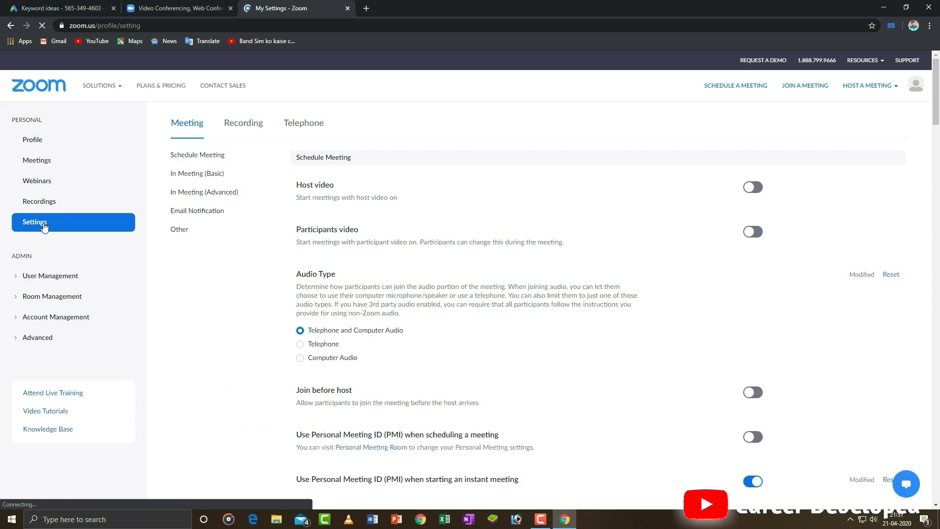
pyautogui.scroll(-15, 190, 239)
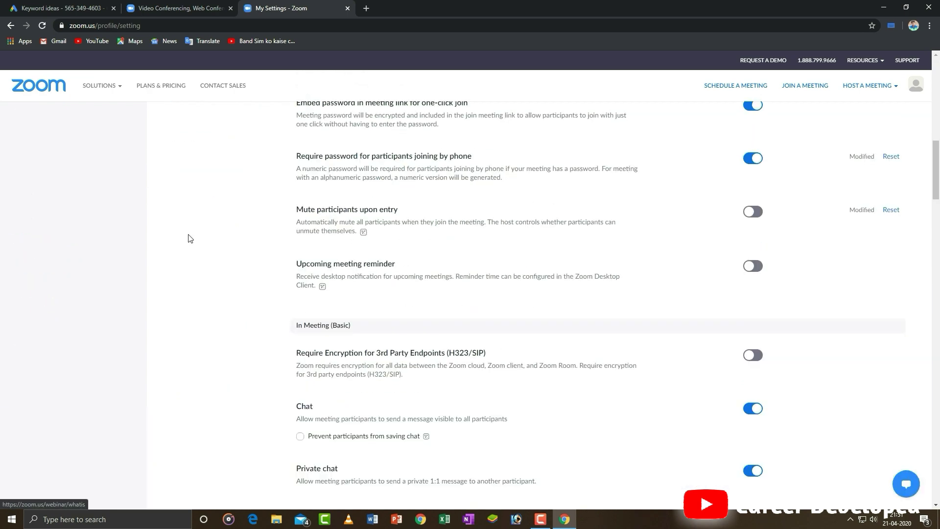
pyautogui.scroll(6, 189, 239)
pyautogui.scroll(10, 189, 239)
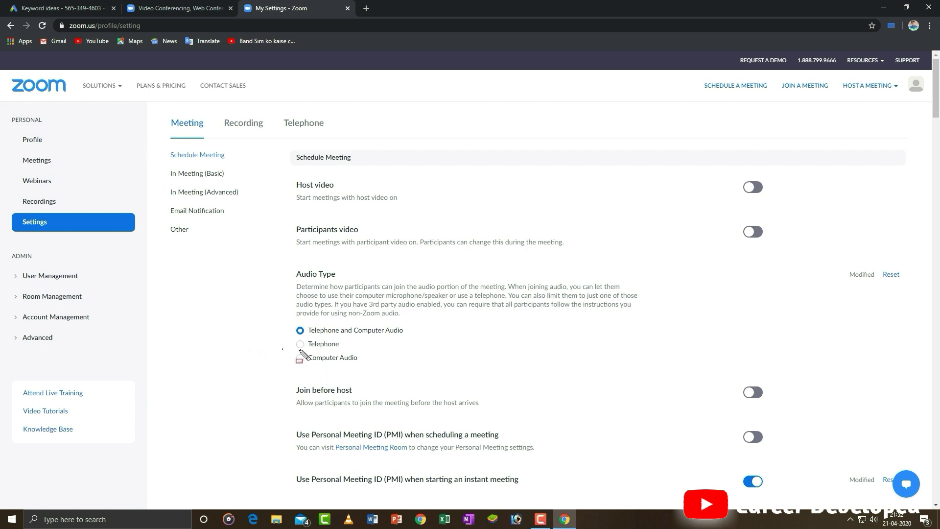
# Set the meeting Audio Type to Computer Audio and save the setting.
pyautogui.moveTo(283, 349); pyautogui.dragTo(369, 366)
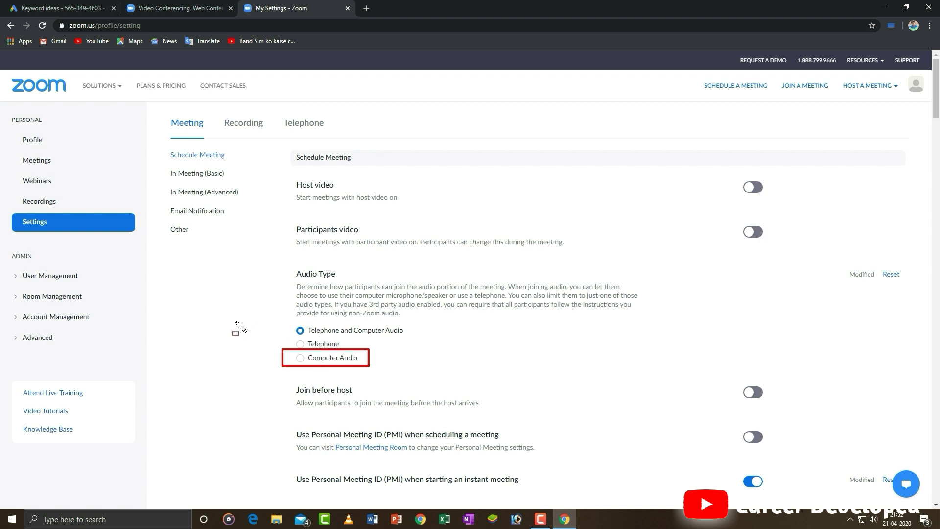
pyautogui.press('Escape')
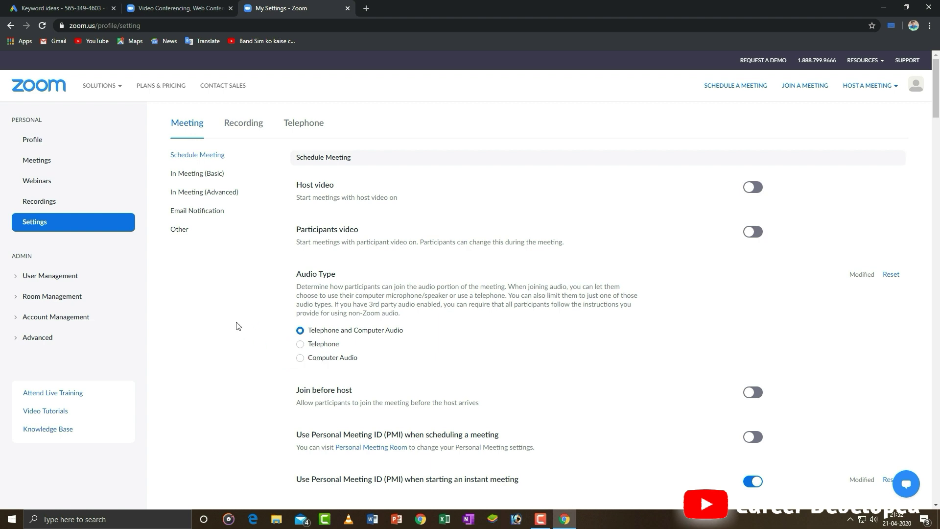
pyautogui.click(301, 358)
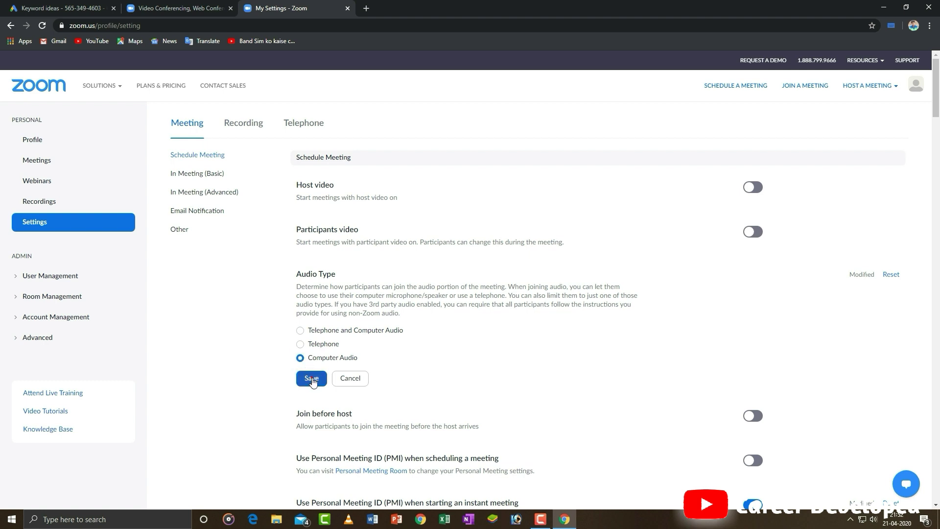
pyautogui.click(312, 379)
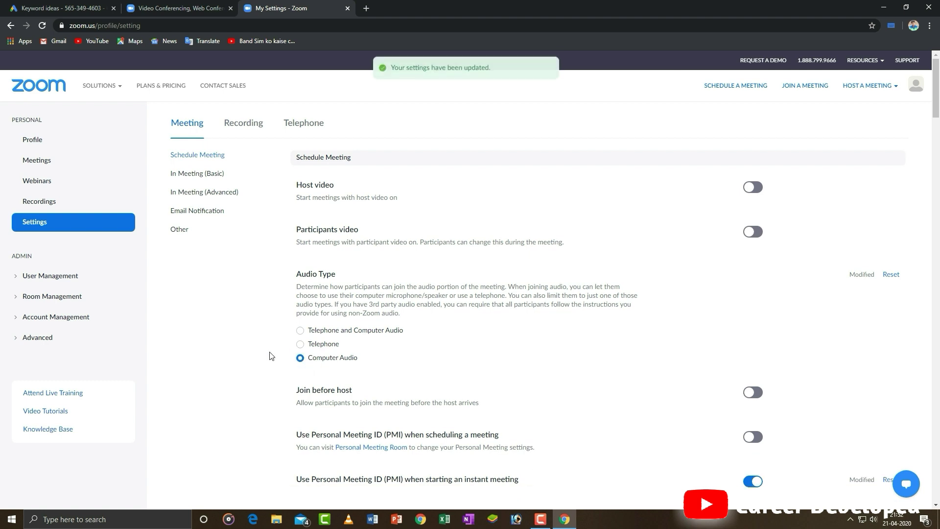
# Turn off "Use Personal Meeting ID (PMI) when starting an instant meeting" and confirm the change.
pyautogui.scroll(-1, 313, 396)
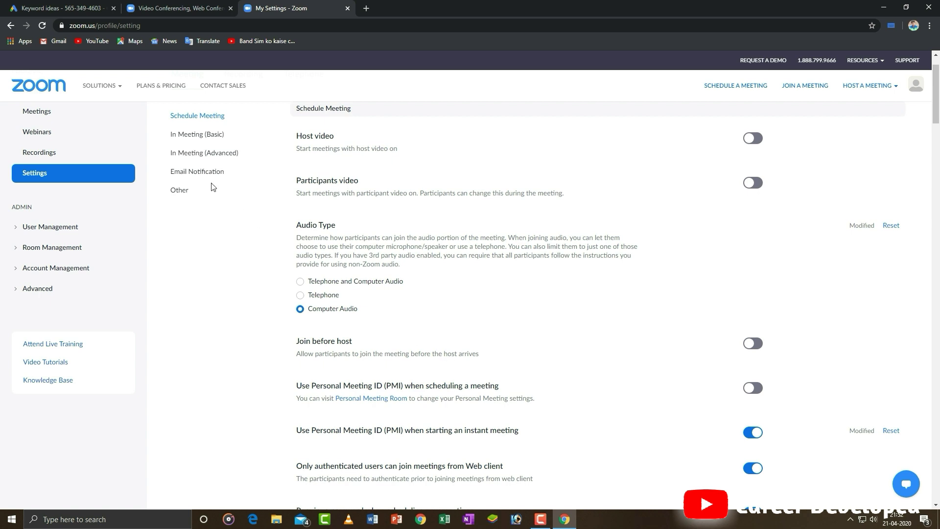
pyautogui.hotkey('ctrl', 'shift', 'd')
pyautogui.moveTo(264, 361)
pyautogui.mouseDown()
pyautogui.moveTo(471, 453)
pyautogui.moveTo(503, 425)
pyautogui.moveTo(771, 410)
pyautogui.moveTo(783, 444)
pyautogui.moveTo(774, 418)
pyautogui.mouseUp()
pyautogui.press('Escape')
pyautogui.hotkey('ctrl', 'shift', 'd')
pyautogui.moveTo(267, 407)
pyautogui.mouseDown()
pyautogui.moveTo(794, 441)
pyautogui.moveTo(783, 455)
pyautogui.mouseUp()
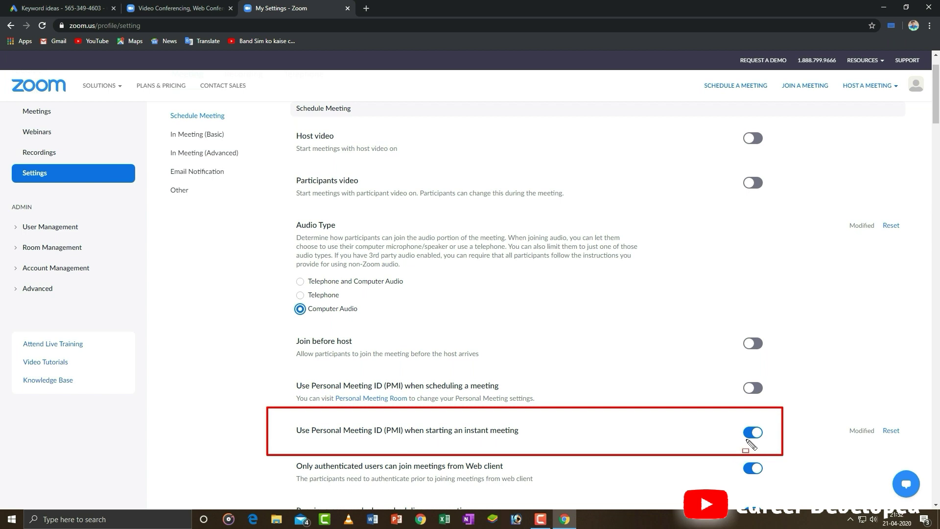
pyautogui.press('Escape')
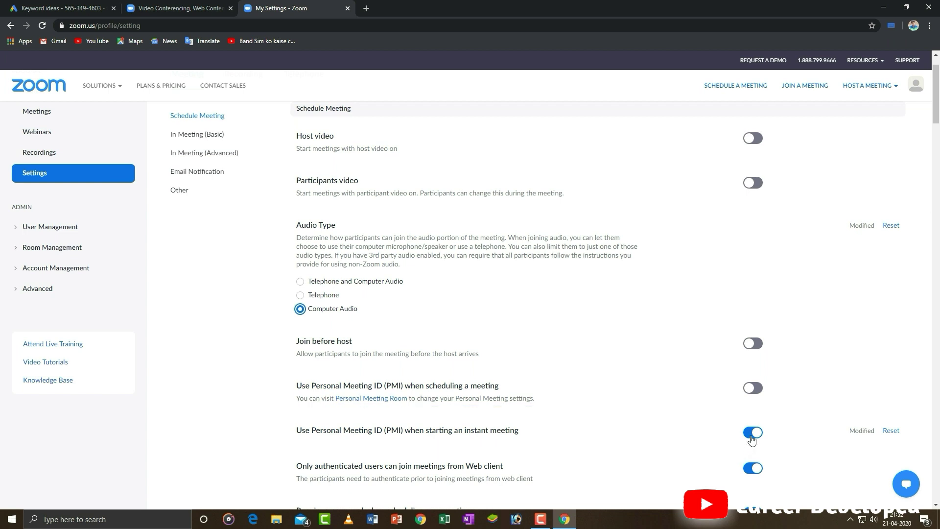
pyautogui.click(751, 437)
pyautogui.click(752, 434)
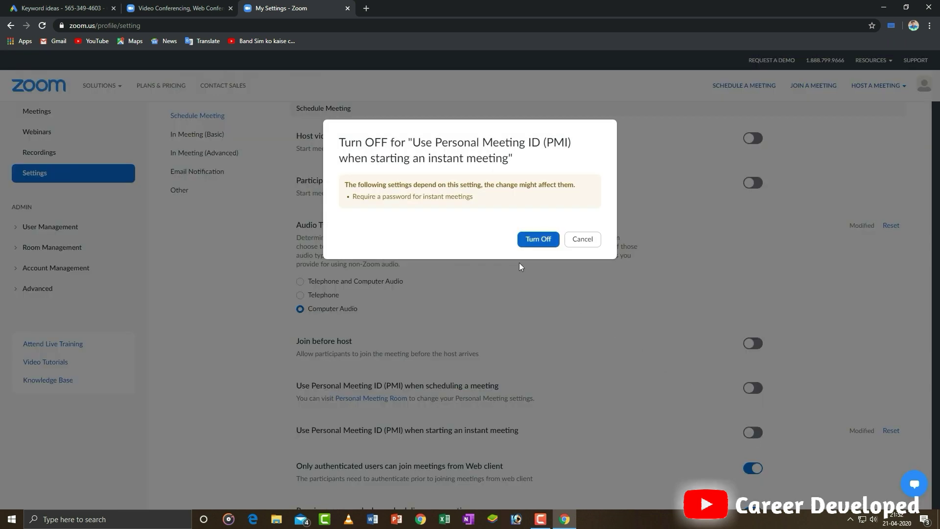
pyautogui.click(539, 238)
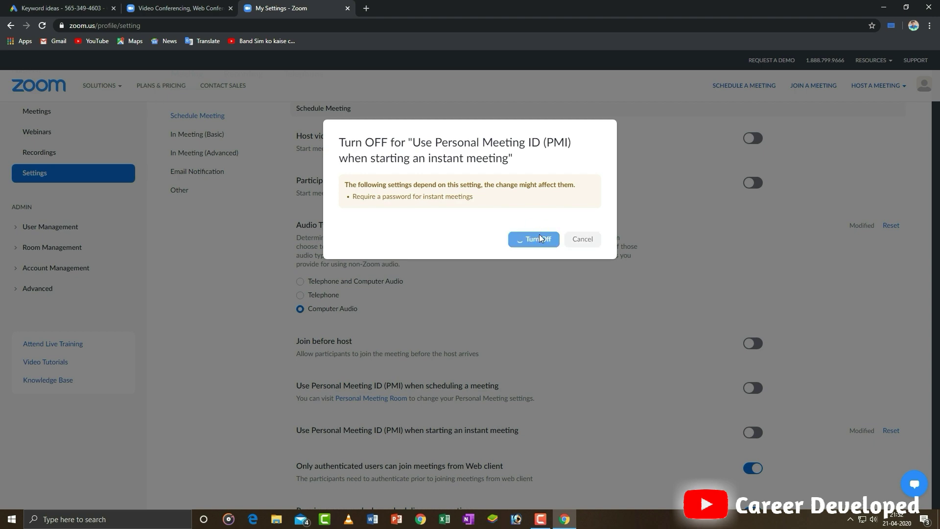
# Review the password requirements for scheduled, instant and Personal Meeting ID meetings, plus the option to embed the password in the meeting link.
pyautogui.scroll(-1, 568, 324)
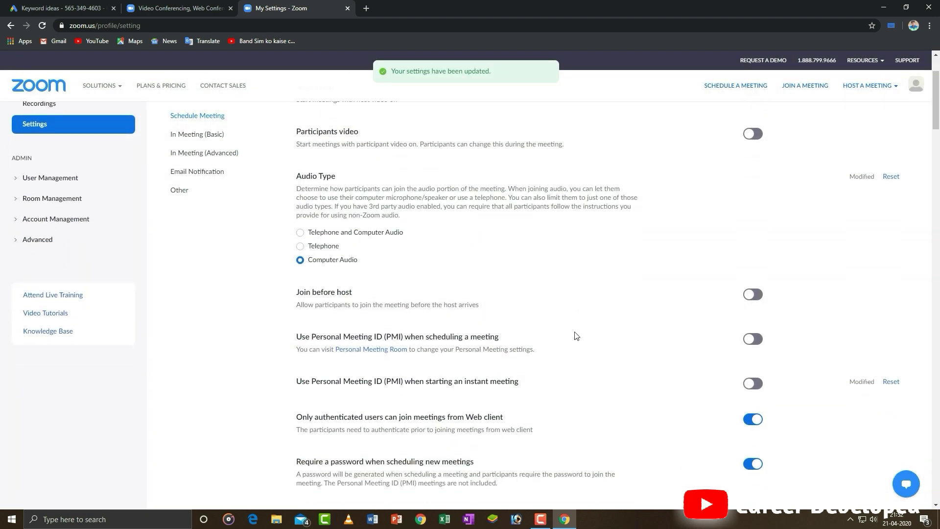
pyautogui.scroll(-2, 576, 336)
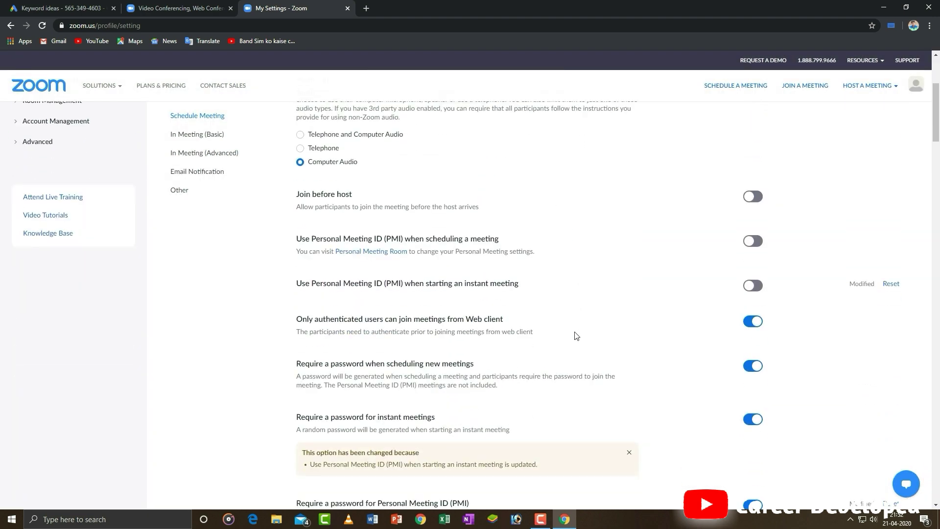
pyautogui.scroll(-1, 577, 336)
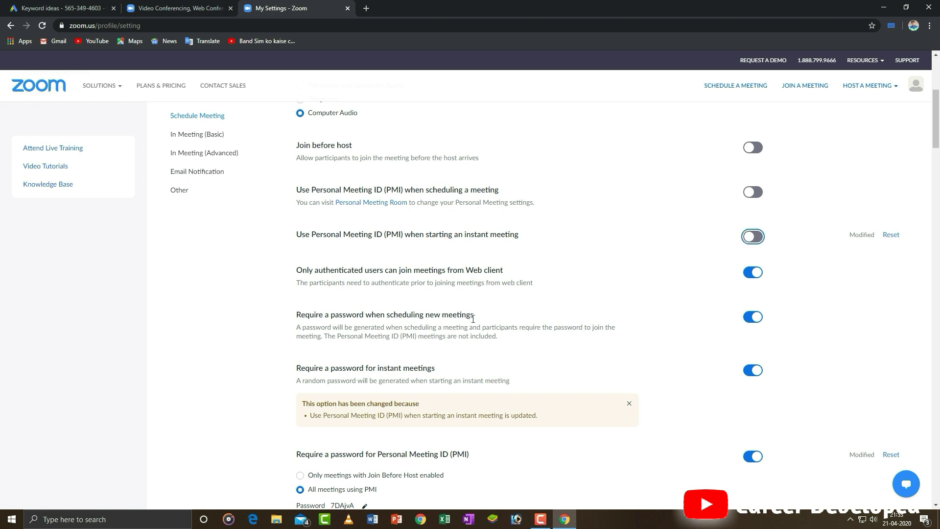
pyautogui.hotkey('ctrl', 'shift', 'd')
pyautogui.moveTo(280, 306); pyautogui.dragTo(494, 323)
pyautogui.moveTo(592, 338); pyautogui.dragTo(770, 338)
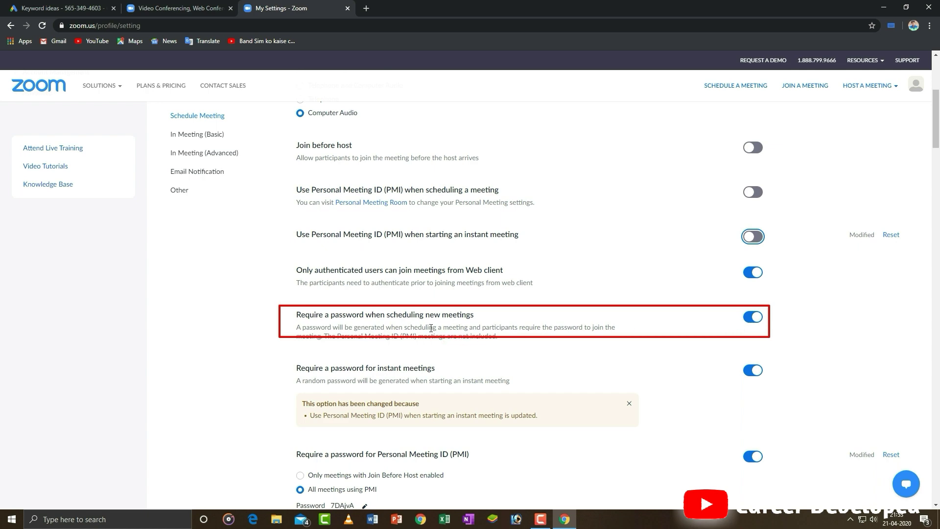
pyautogui.scroll(-2, 417, 327)
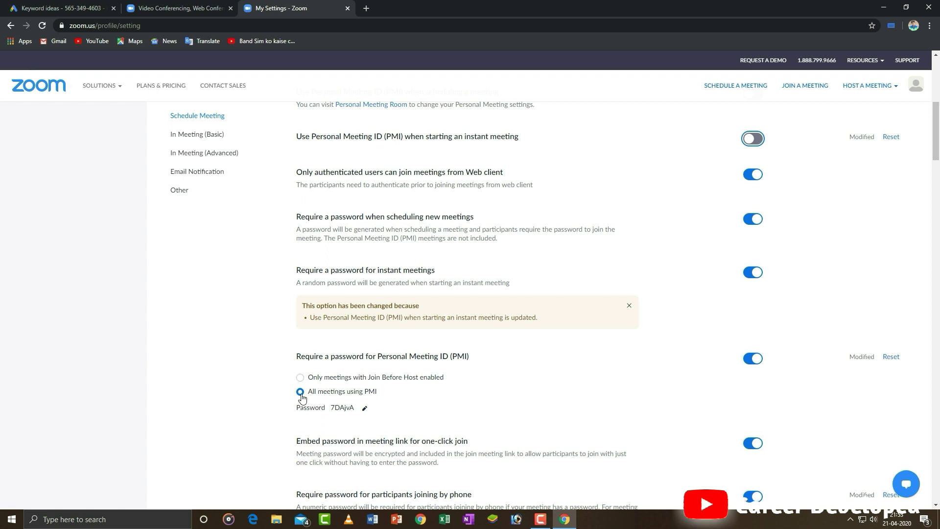
pyautogui.scroll(-1, 302, 398)
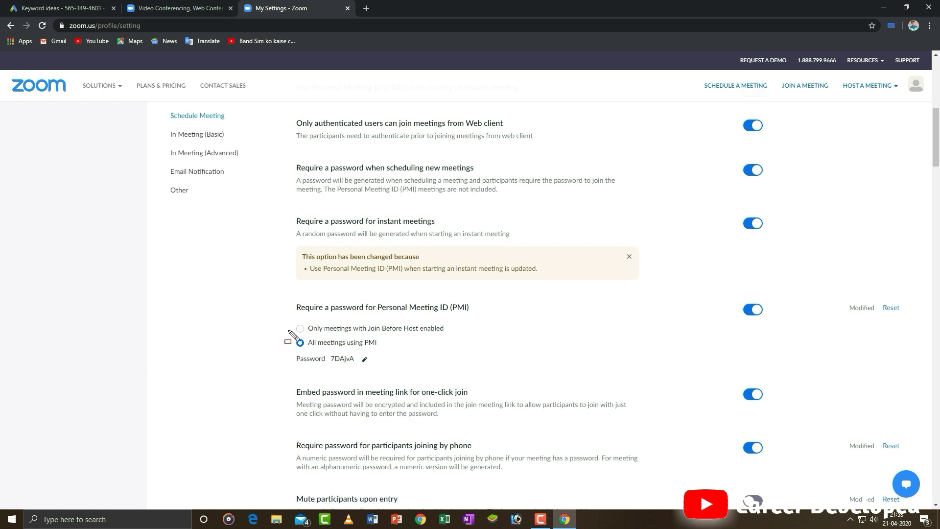
pyautogui.moveTo(288, 335); pyautogui.dragTo(382, 350)
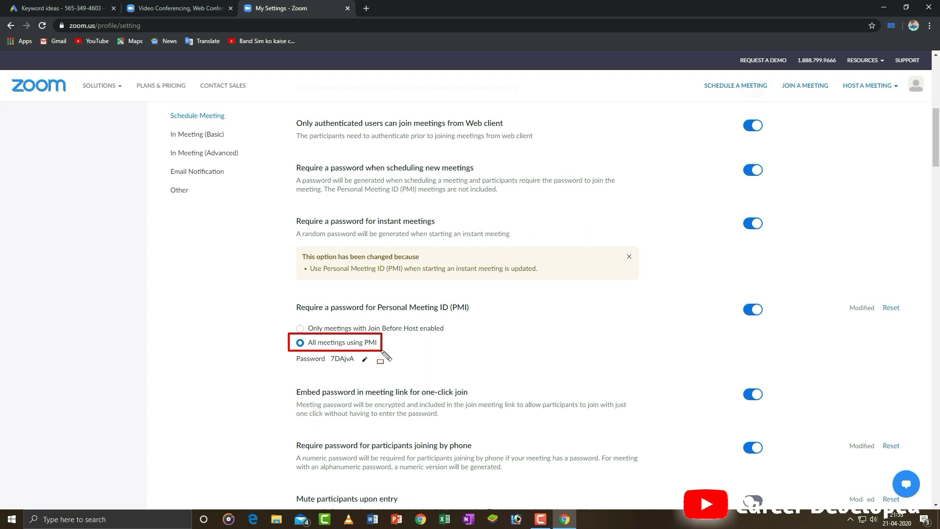
pyautogui.click(263, 392)
pyautogui.moveTo(618, 408)
pyautogui.mouseDown()
pyautogui.moveTo(692, 436)
pyautogui.moveTo(779, 419)
pyautogui.mouseUp()
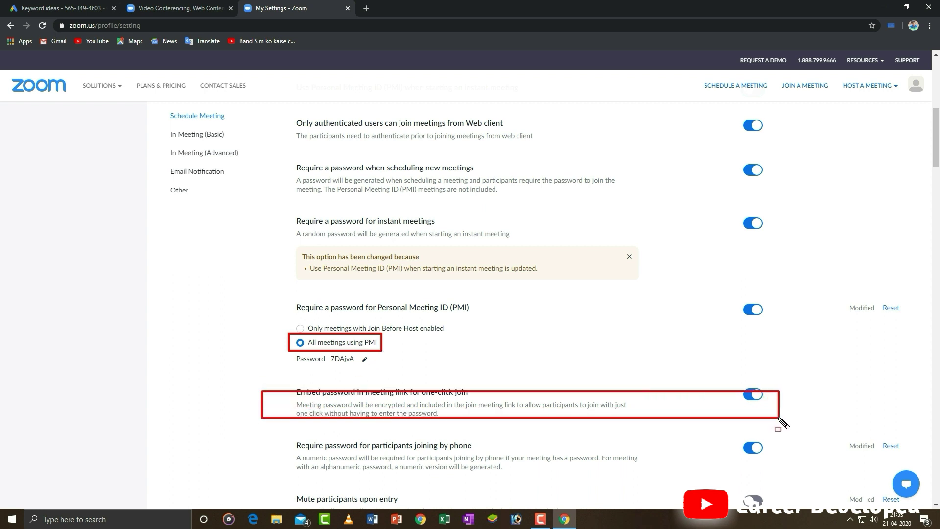
# Turn off "Embed password in meeting link for one-click join".
pyautogui.press('Escape')
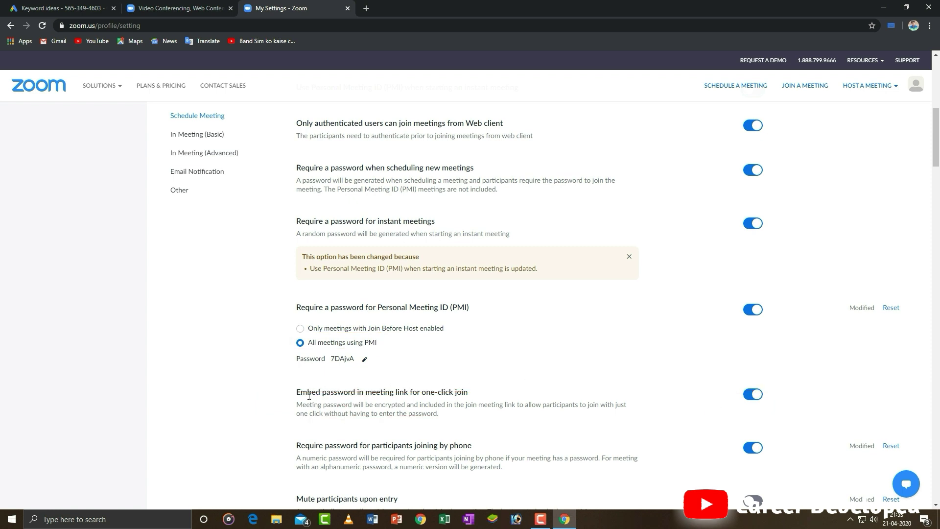
pyautogui.hotkey('ctrl', 'shift', 'd')
pyautogui.moveTo(235, 364)
pyautogui.mouseDown()
pyautogui.moveTo(321, 395)
pyautogui.moveTo(542, 392)
pyautogui.moveTo(634, 431)
pyautogui.moveTo(665, 414)
pyautogui.moveTo(788, 417)
pyautogui.mouseUp()
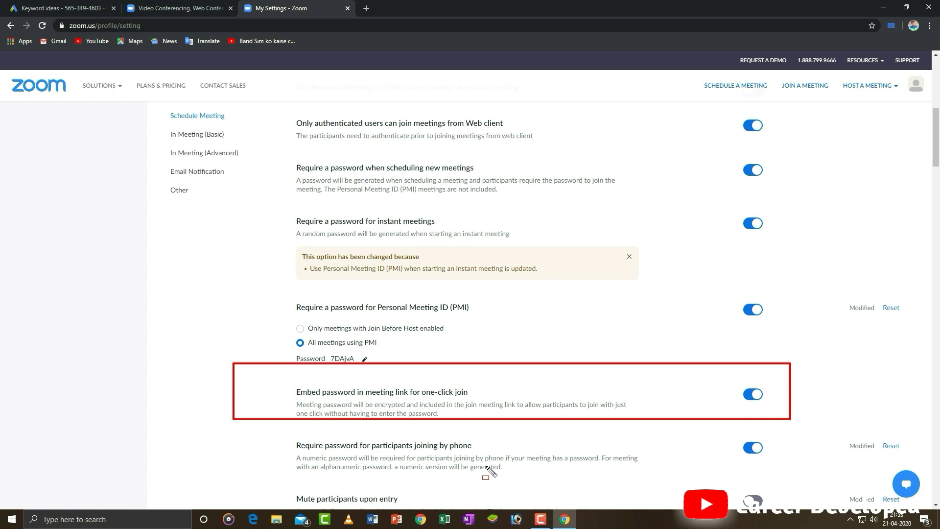
pyautogui.press('Escape')
pyautogui.click(751, 403)
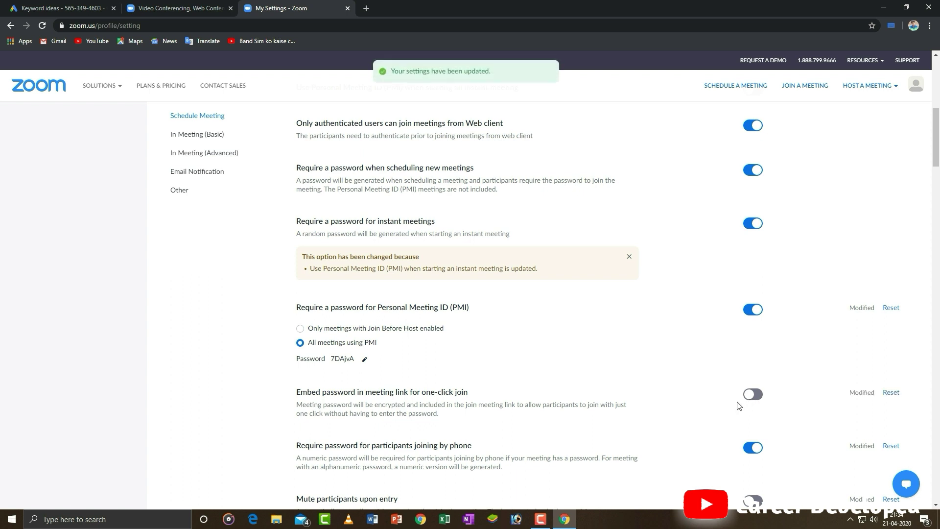
# Turn on "Mute participants upon entry" in the Schedule Meeting settings.
pyautogui.scroll(-2, 740, 402)
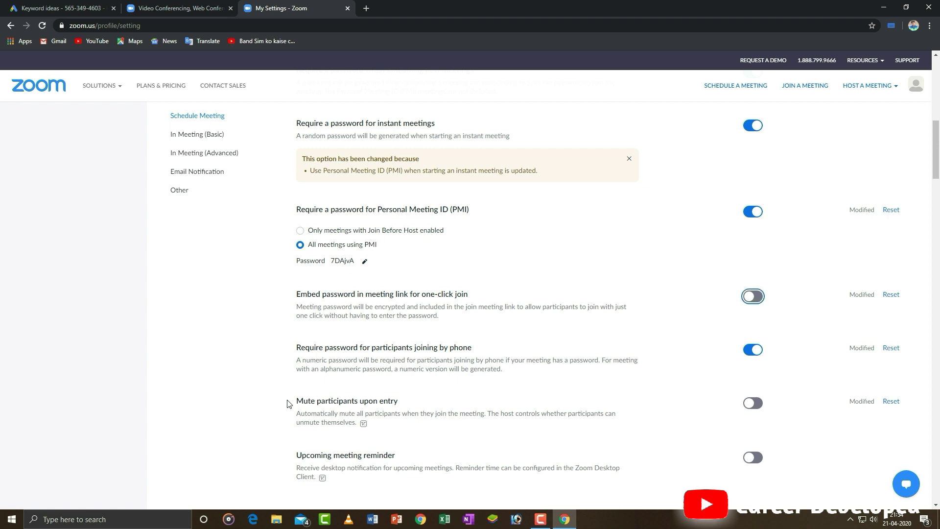
pyautogui.hotkey('ctrl', 'shift', 'd')
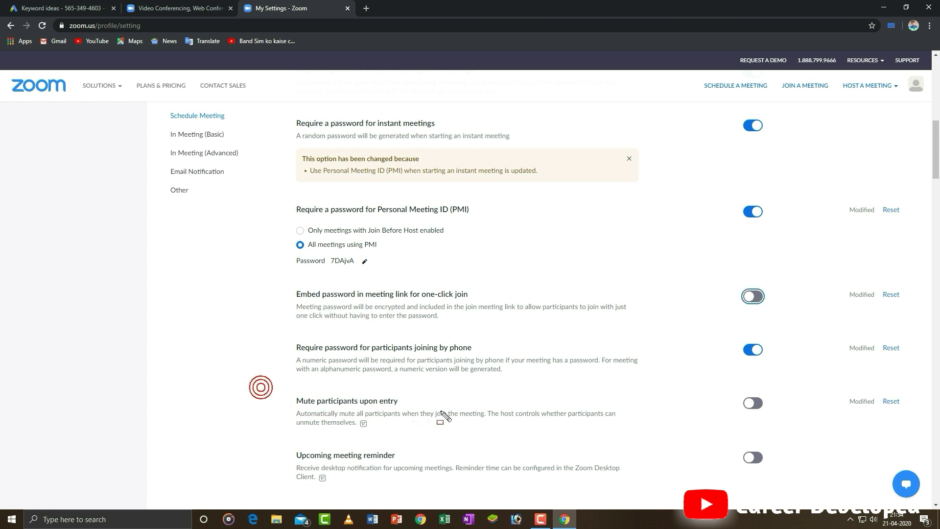
pyautogui.moveTo(260, 387)
pyautogui.mouseDown()
pyautogui.moveTo(714, 415)
pyautogui.moveTo(769, 400)
pyautogui.moveTo(780, 429)
pyautogui.mouseUp()
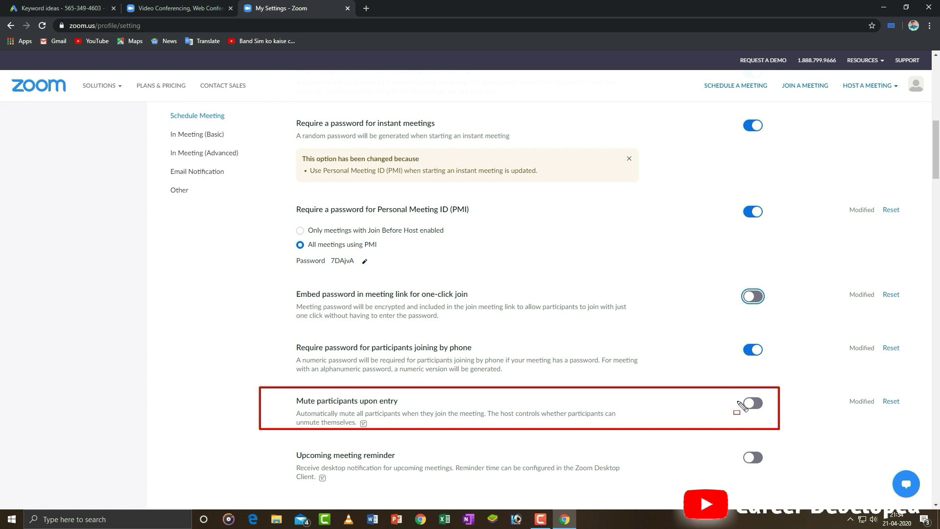
pyautogui.press('Escape')
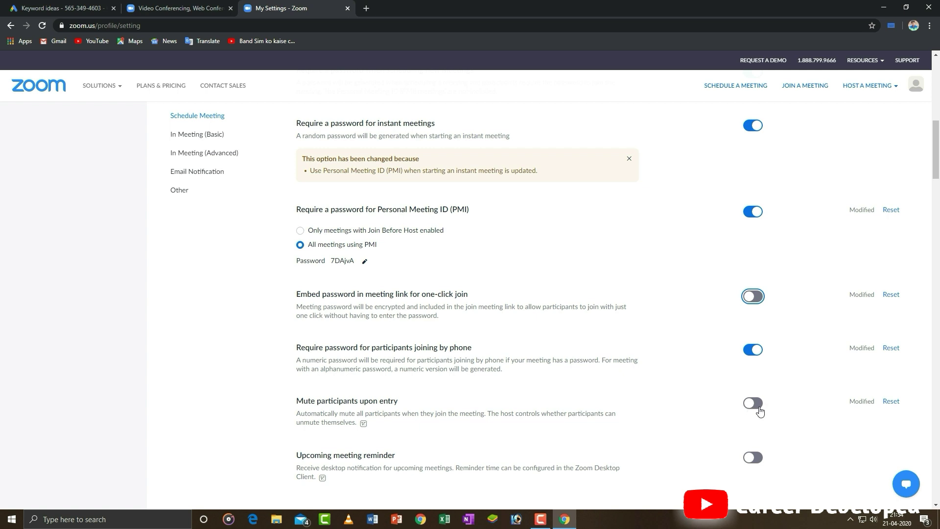
pyautogui.click(759, 409)
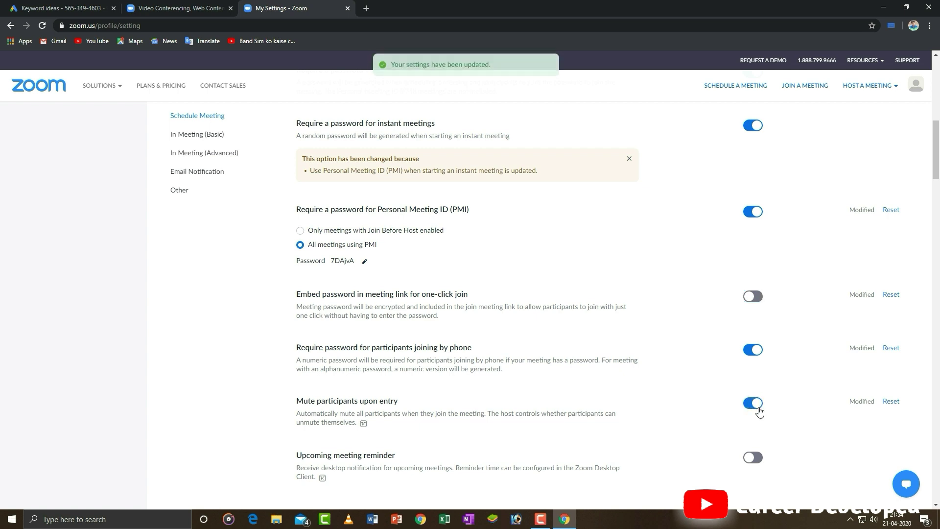
# Turn on "Require Encryption for 3rd Party Endpoints (H323/SIP)" in the In Meeting (Basic) section.
pyautogui.scroll(-3, 759, 411)
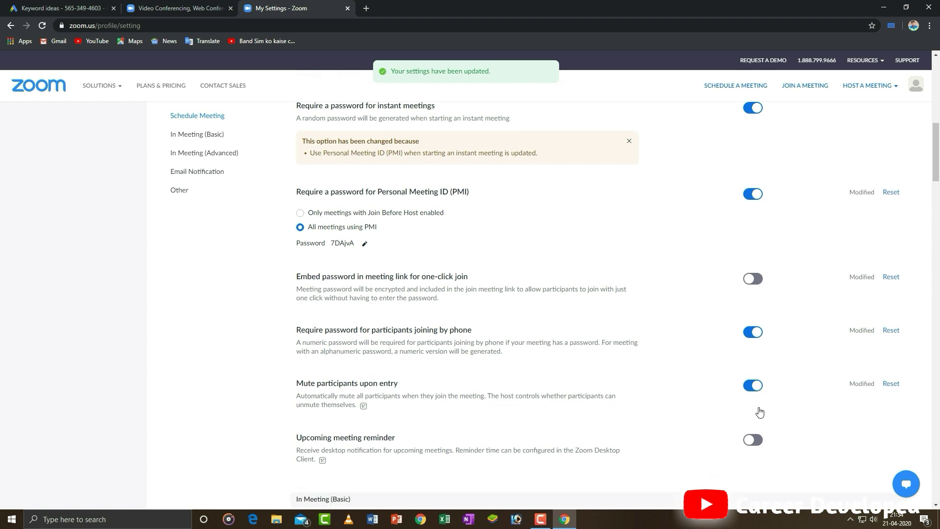
pyautogui.scroll(-1, 760, 410)
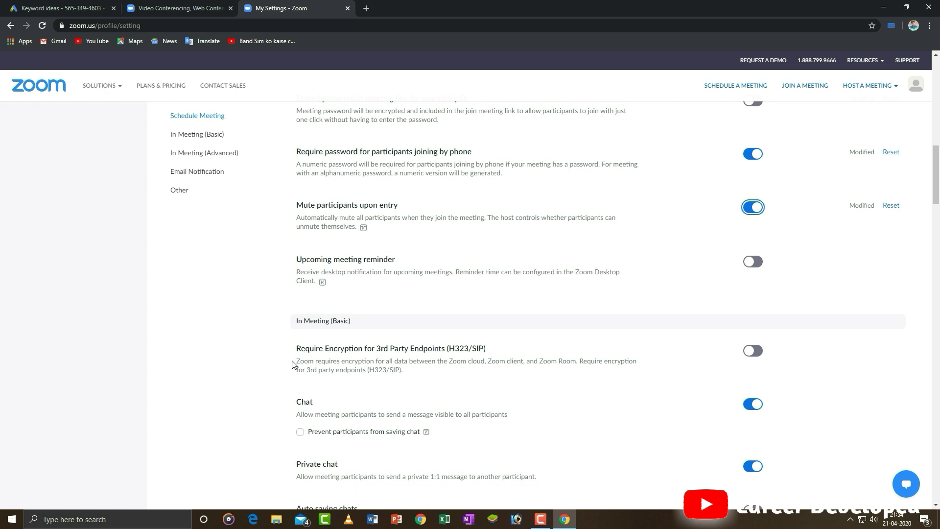
pyautogui.hotkey('ctrl', 'shift', 'd')
pyautogui.click(239, 331)
pyautogui.moveTo(318, 366); pyautogui.dragTo(421, 373)
pyautogui.moveTo(752, 380); pyautogui.dragTo(780, 374)
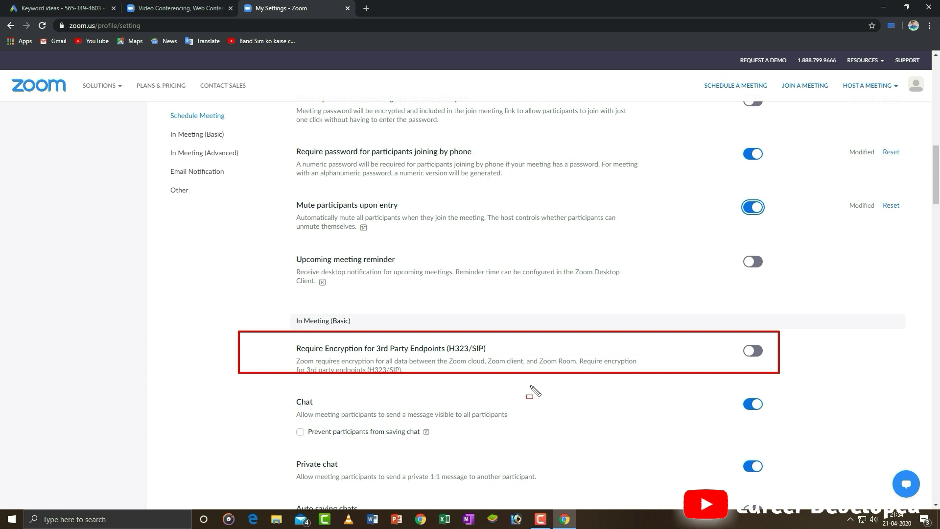
pyautogui.press('Escape')
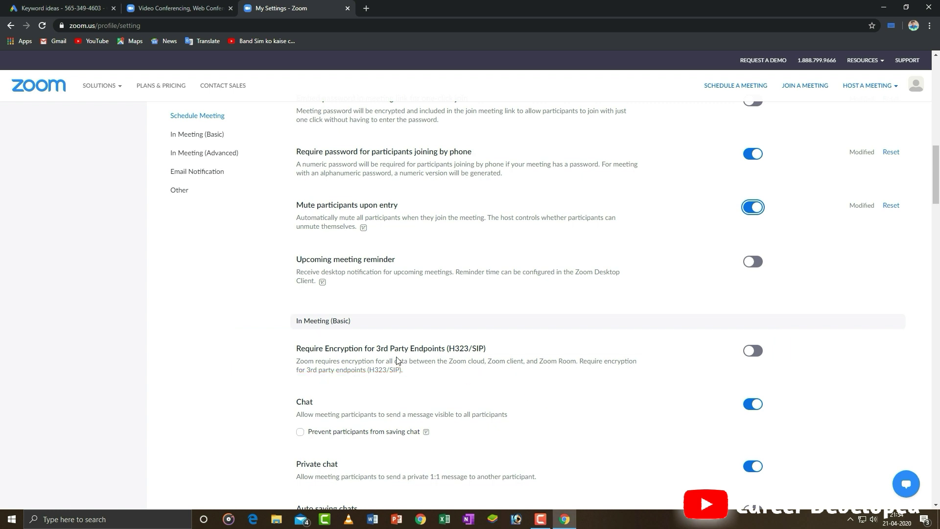
pyautogui.click(758, 353)
# Enable "Prevent participants from saving chat" for the Chat setting and save the change.
pyautogui.scroll(-1, 368, 322)
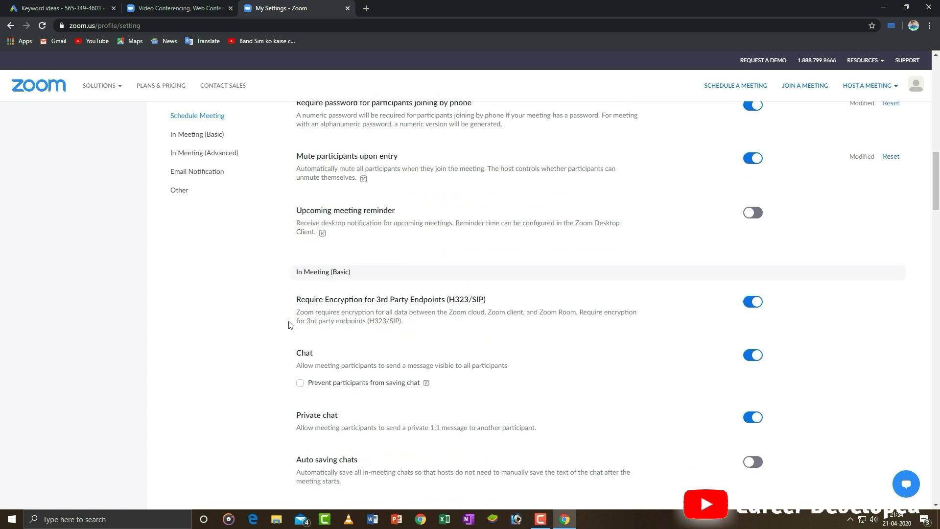
pyautogui.scroll(-2, 290, 325)
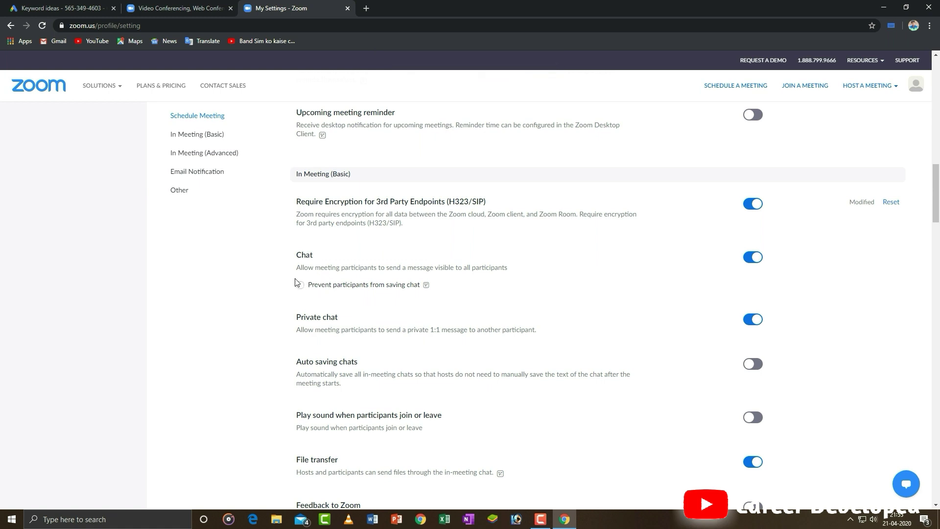
pyautogui.hotkey('ctrl', 'shift', 'd')
pyautogui.moveTo(258, 246)
pyautogui.mouseDown()
pyautogui.moveTo(394, 290)
pyautogui.moveTo(512, 307)
pyautogui.mouseUp()
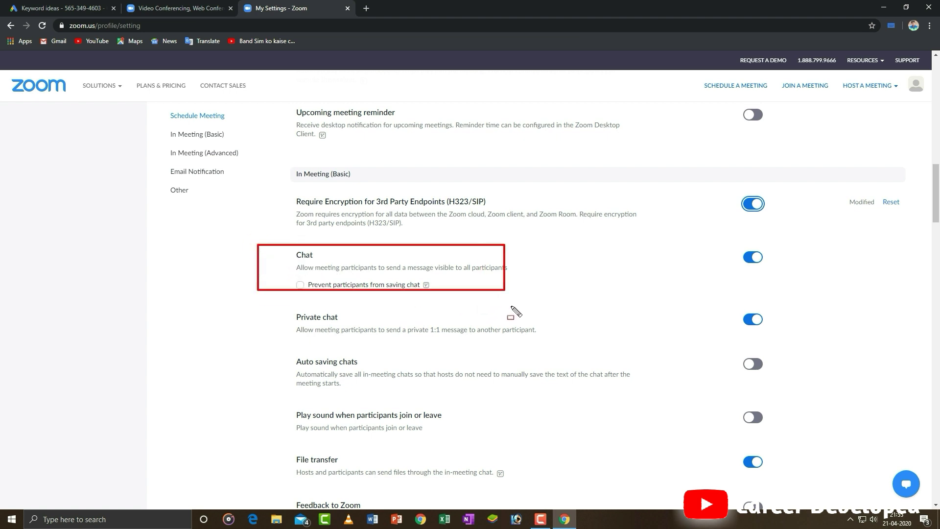
pyautogui.moveTo(294, 280)
pyautogui.mouseDown()
pyautogui.moveTo(372, 295)
pyautogui.moveTo(437, 292)
pyautogui.mouseUp()
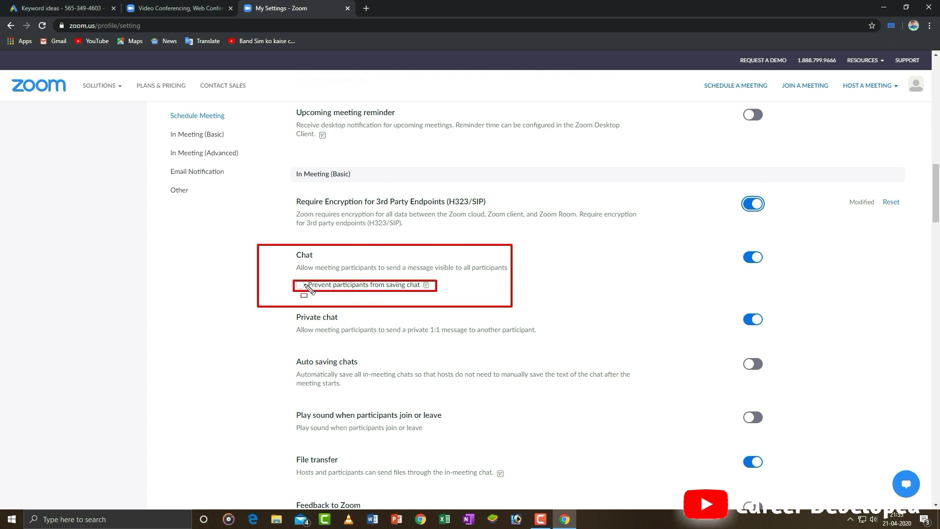
pyautogui.press('Escape')
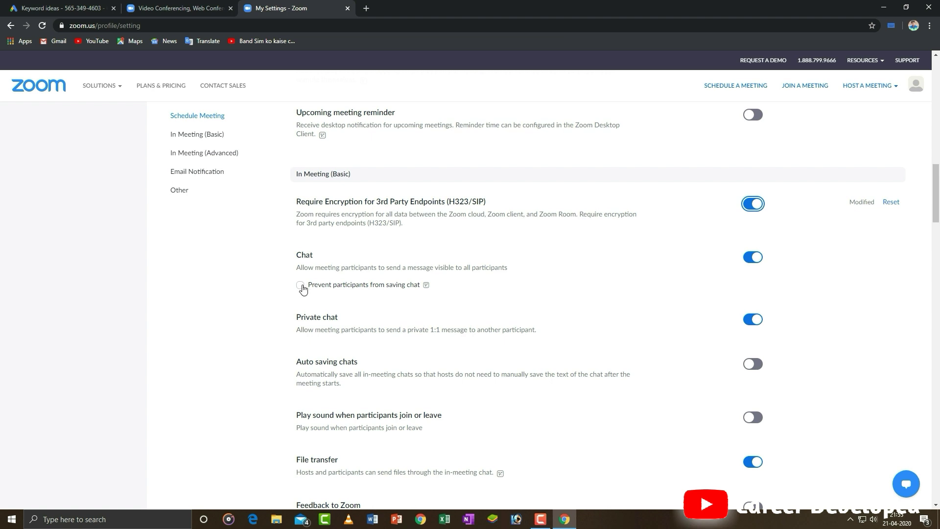
pyautogui.click(300, 285)
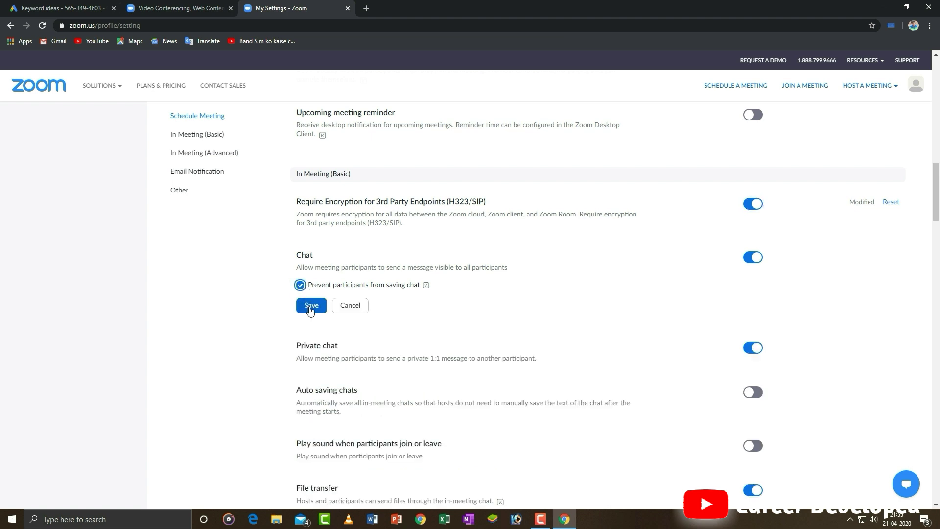
pyautogui.click(310, 308)
# Turn off File transfer so that files cannot be sent through the in-meeting chat.
pyautogui.scroll(-1, 309, 306)
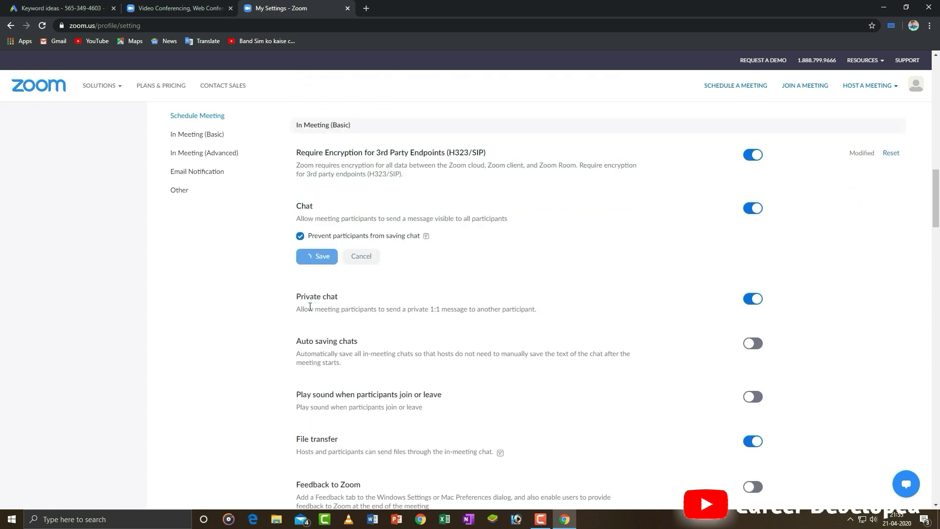
pyautogui.scroll(-3, 310, 309)
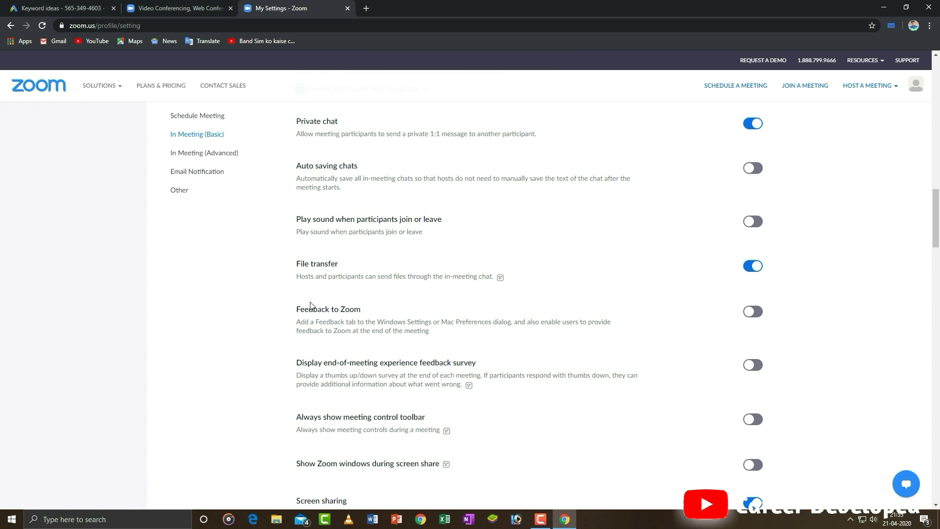
pyautogui.hotkey('ctrl', 'shift', 'd')
pyautogui.moveTo(262, 239)
pyautogui.mouseDown()
pyautogui.moveTo(532, 259)
pyautogui.moveTo(622, 278)
pyautogui.moveTo(774, 270)
pyautogui.moveTo(782, 292)
pyautogui.mouseUp()
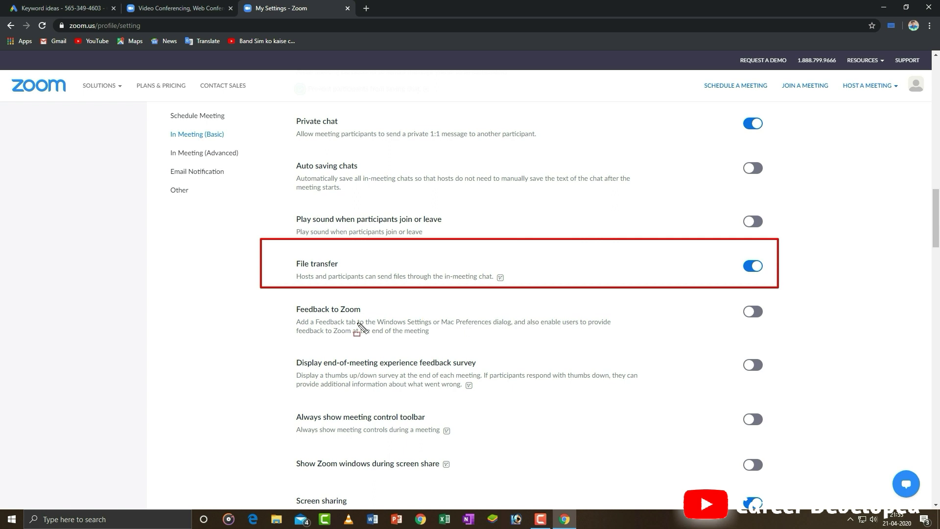
pyautogui.moveTo(744, 254); pyautogui.dragTo(774, 283)
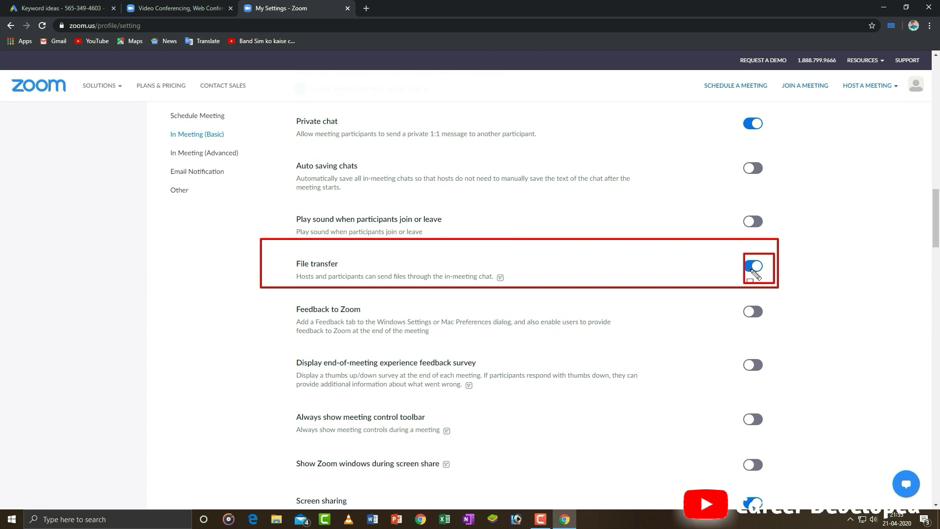
pyautogui.press('Escape')
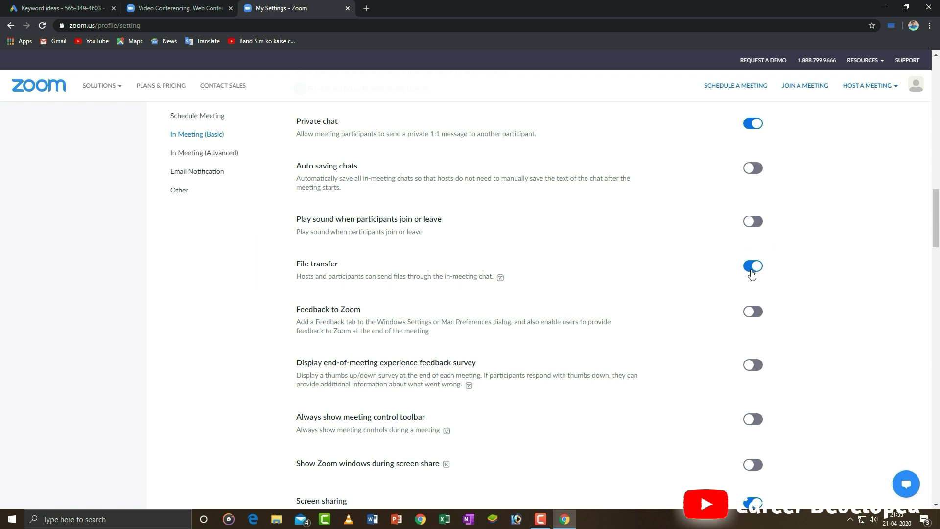
pyautogui.click(751, 270)
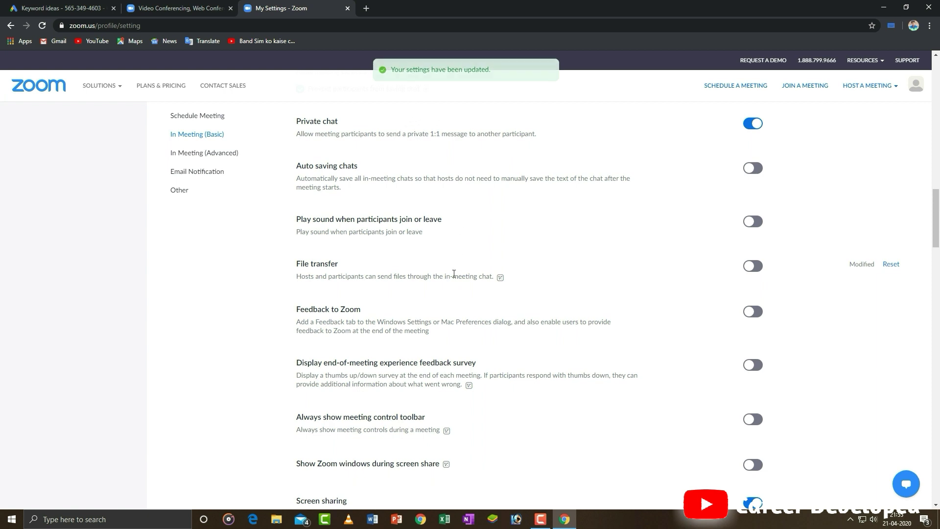
# Set "Who can share?" under Screen sharing to Host Only and save the setting.
pyautogui.scroll(-1, 454, 274)
pyautogui.scroll(-3, 454, 274)
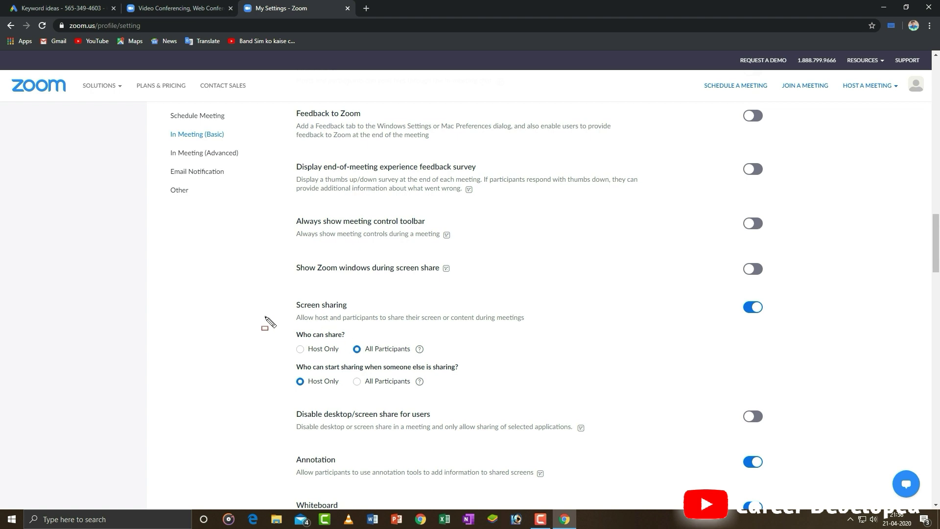
pyautogui.moveTo(266, 317)
pyautogui.mouseDown()
pyautogui.moveTo(338, 363)
pyautogui.moveTo(440, 364)
pyautogui.mouseUp()
pyautogui.moveTo(287, 344)
pyautogui.mouseDown()
pyautogui.moveTo(359, 363)
pyautogui.moveTo(351, 358)
pyautogui.mouseUp()
pyautogui.click(333, 348)
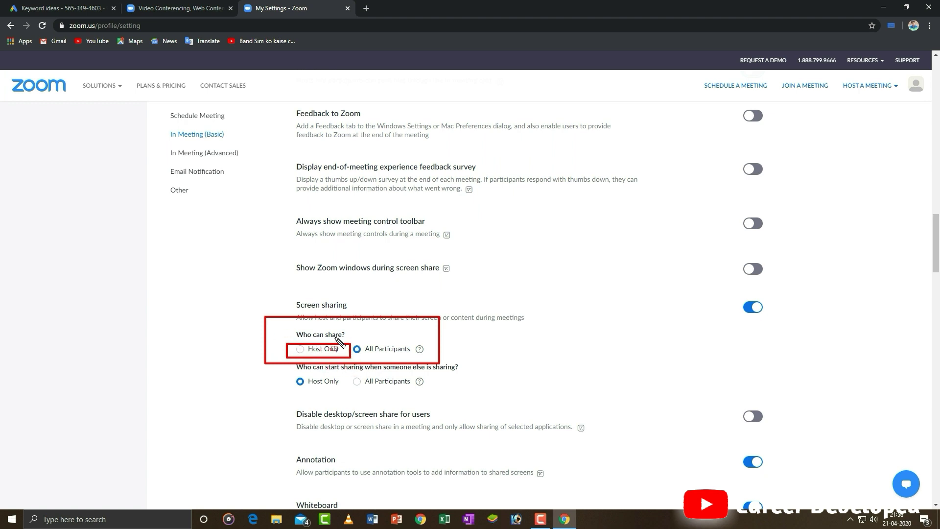
pyautogui.click(304, 361)
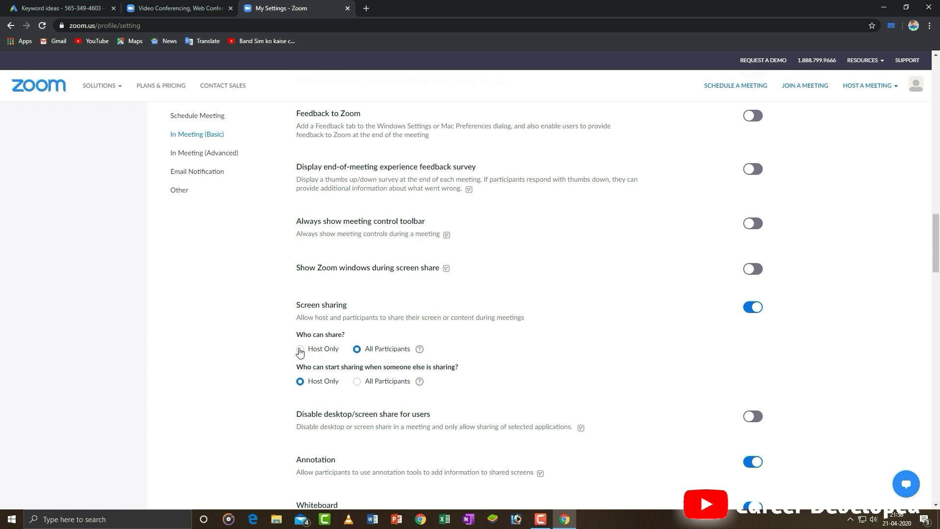
pyautogui.click(300, 349)
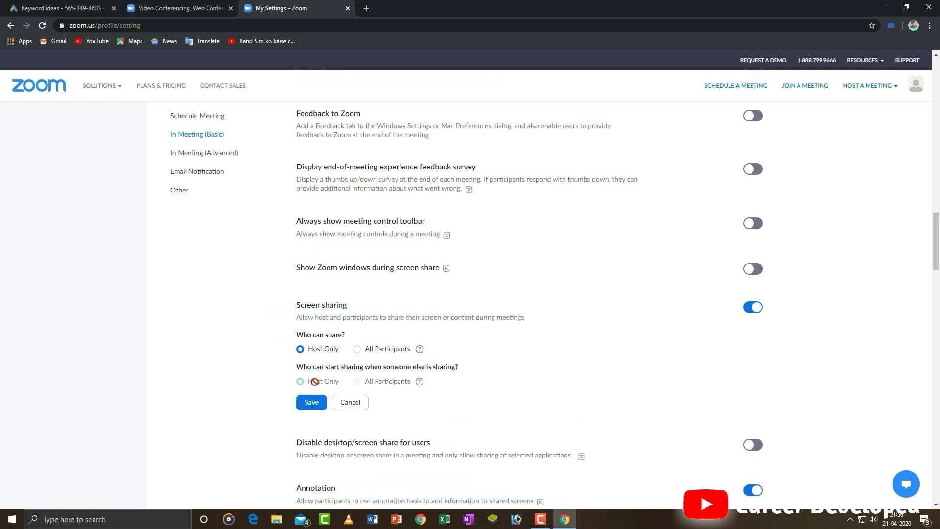
pyautogui.click(317, 402)
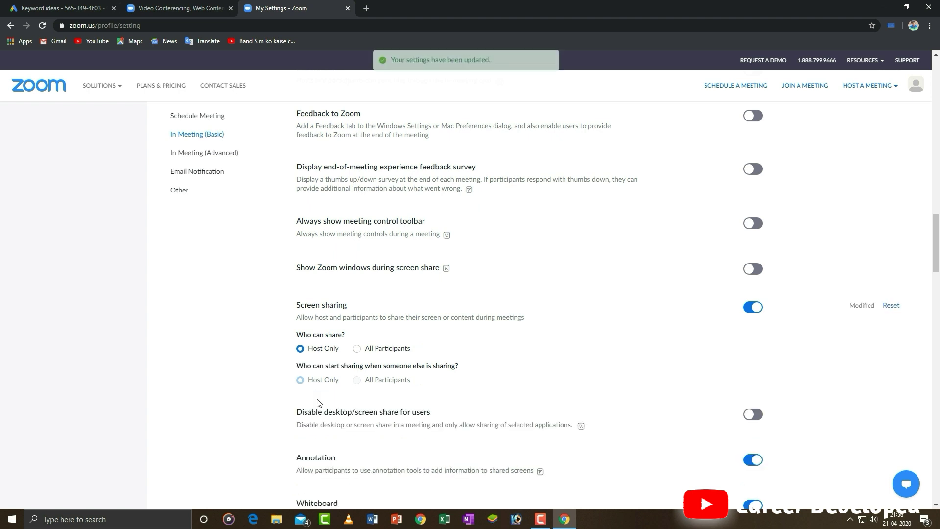
# Review the Annotation and Whiteboard settings, including the option to auto save whiteboard content when sharing is stopped.
pyautogui.scroll(-2, 317, 403)
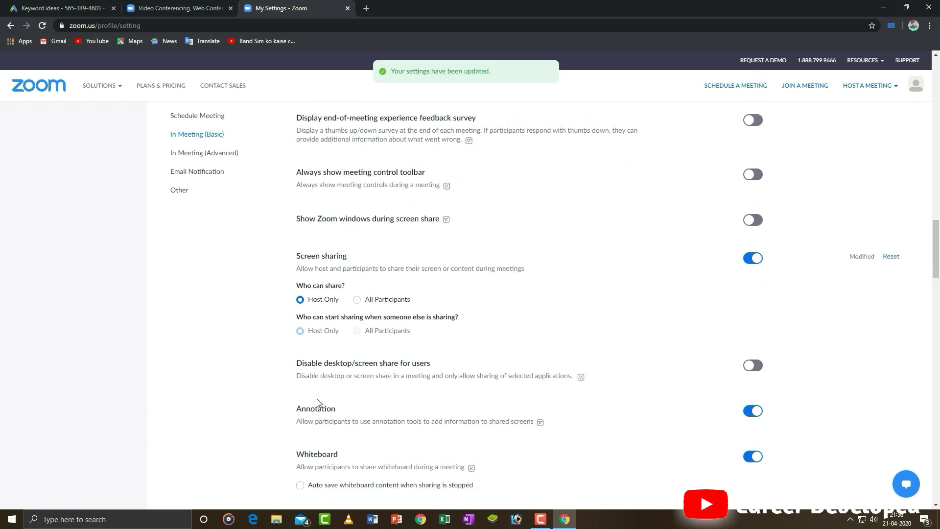
pyautogui.scroll(-1, 348, 409)
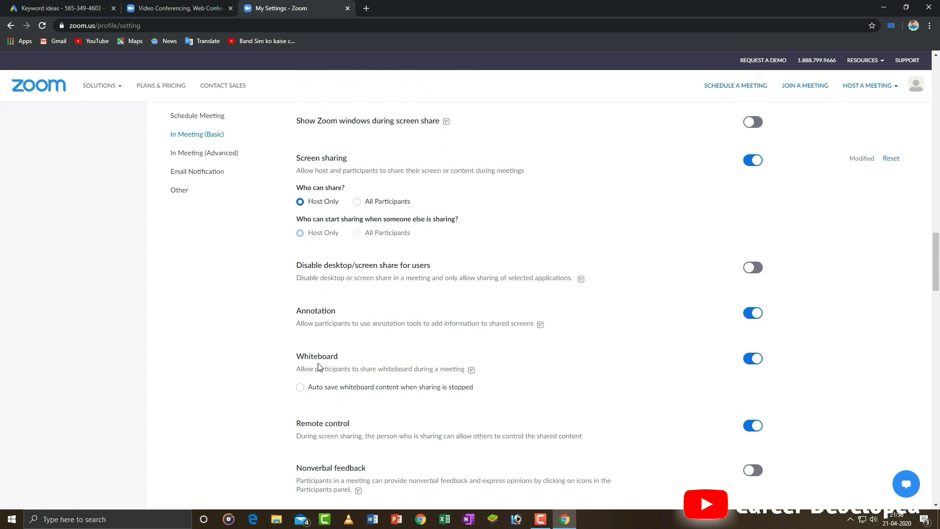
pyautogui.hotkey('ctrl', 'shift', 'd')
pyautogui.moveTo(239, 314)
pyautogui.mouseDown()
pyautogui.moveTo(556, 390)
pyautogui.moveTo(774, 378)
pyautogui.mouseUp()
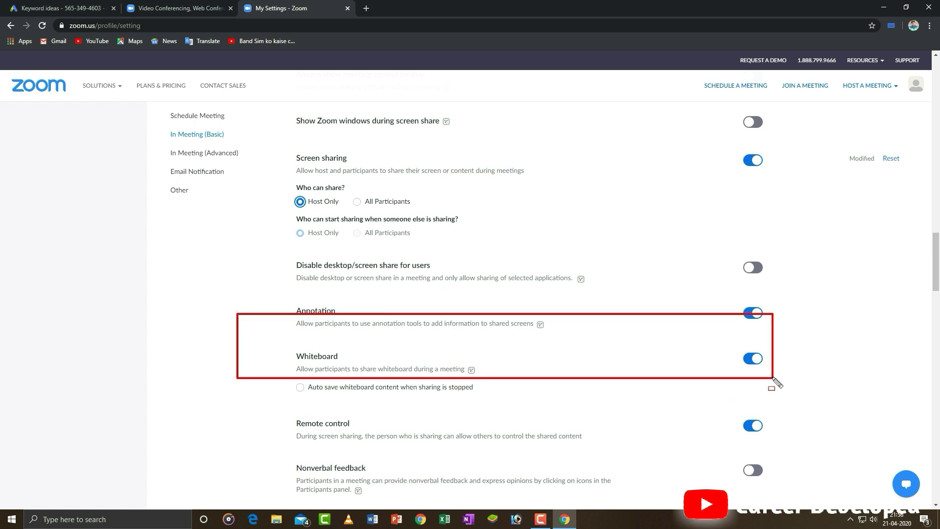
pyautogui.press('Escape')
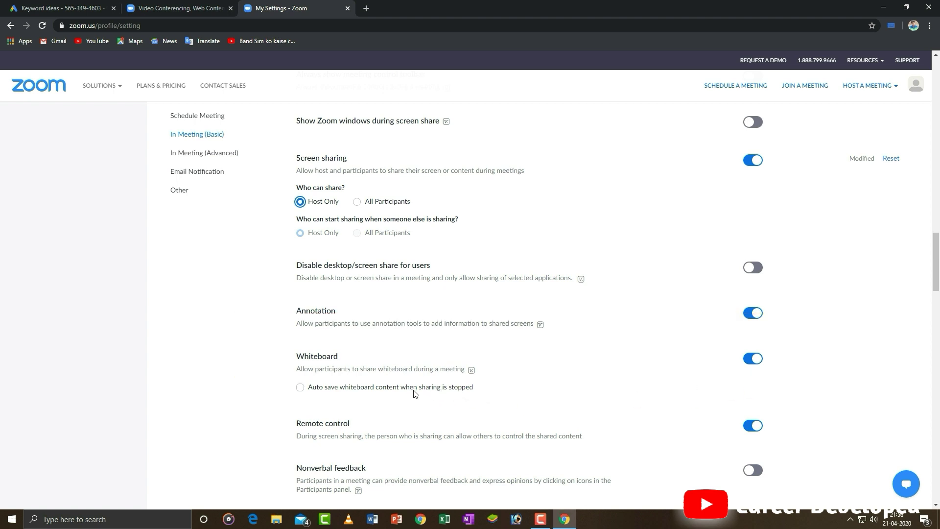
pyautogui.hotkey('ctrl', 'shift', 'd')
pyautogui.moveTo(268, 355)
pyautogui.mouseDown()
pyautogui.moveTo(738, 384)
pyautogui.moveTo(778, 395)
pyautogui.mouseUp()
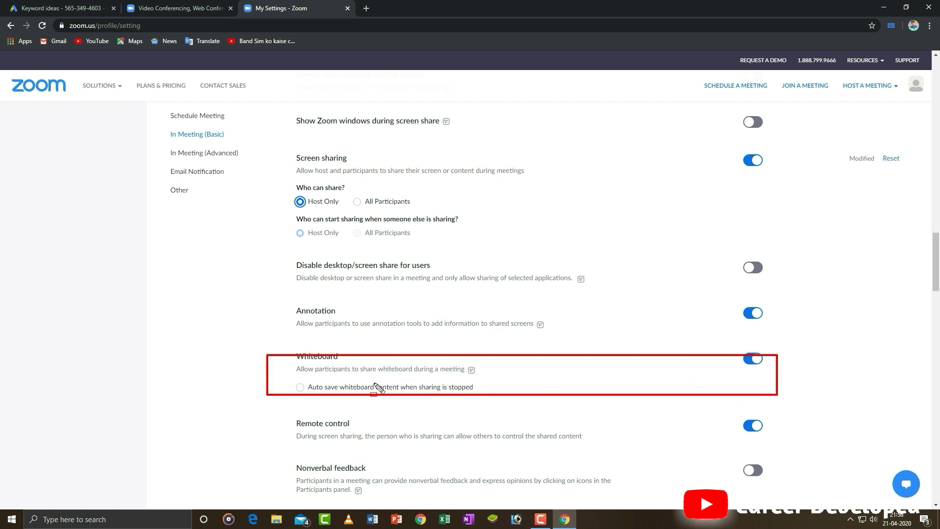
pyautogui.press('Escape')
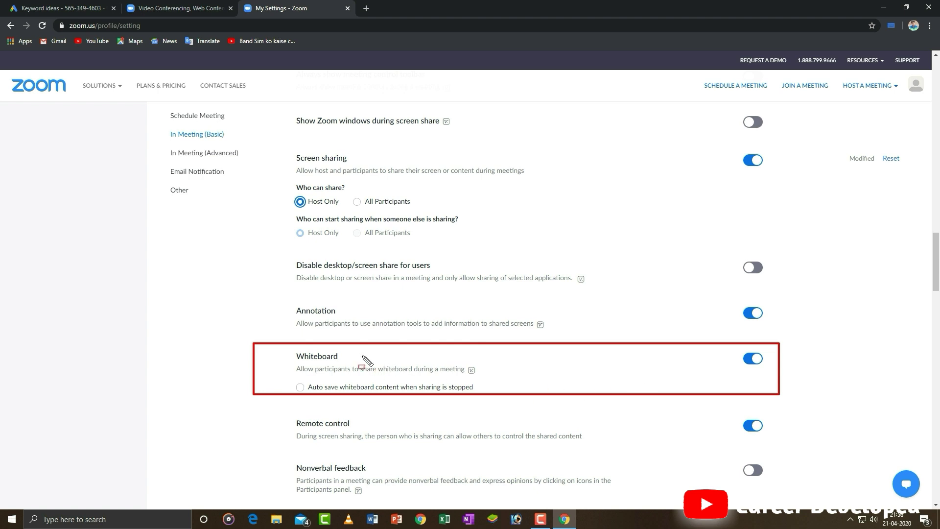
# Turn off the Whiteboard setting so that participants cannot share a whiteboard during a meeting.
pyautogui.press('Escape')
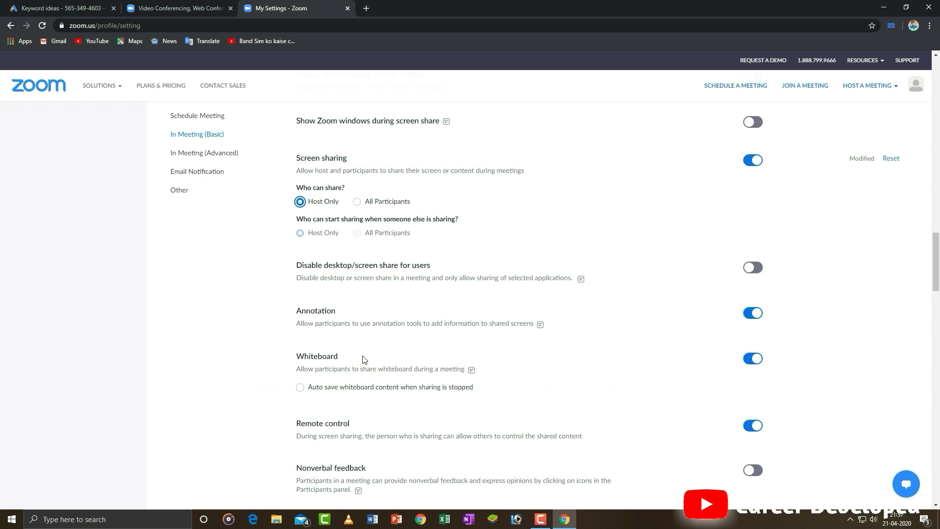
pyautogui.click(753, 363)
pyautogui.click(754, 359)
pyautogui.scroll(-2, 737, 377)
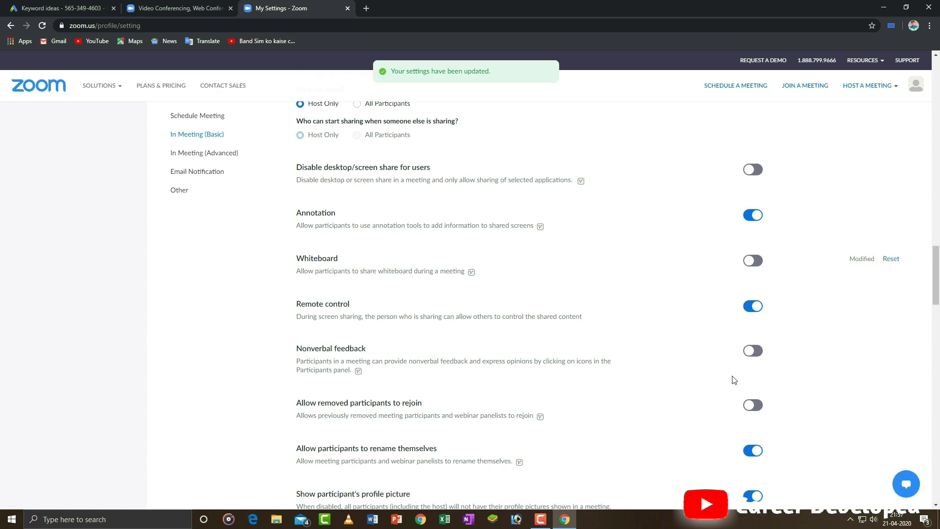
# Turn off "Allow participants to rename themselves", leaving "Allow removed participants to rejoin" disabled.
pyautogui.scroll(-2, 735, 380)
pyautogui.scroll(-1, 733, 380)
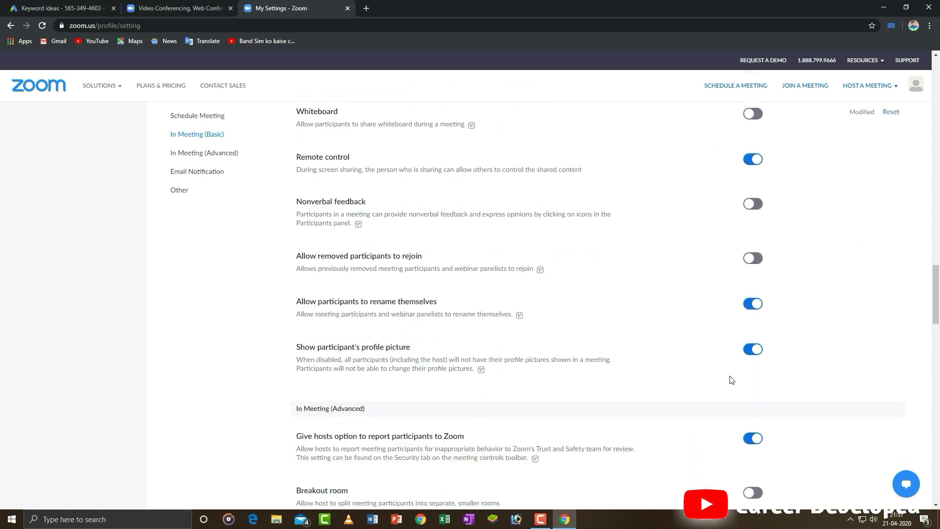
pyautogui.scroll(3, 729, 380)
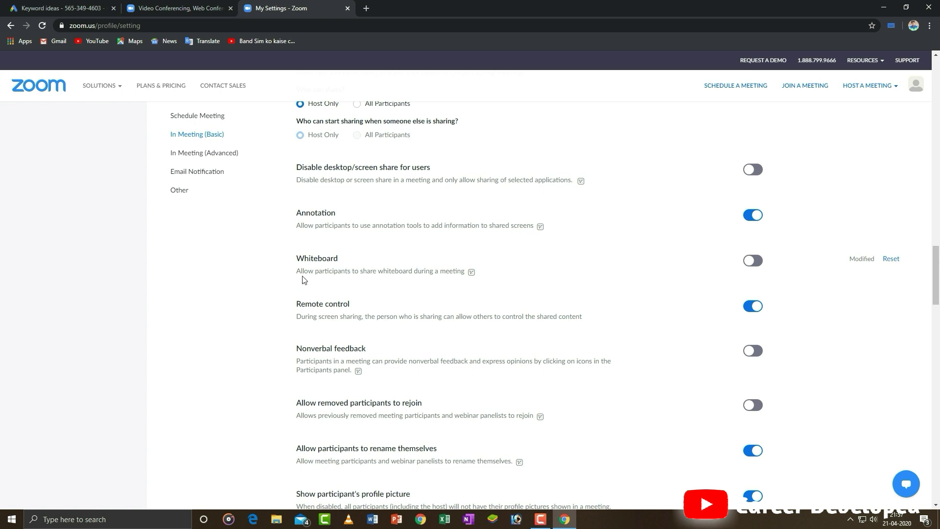
pyautogui.scroll(-1, 338, 372)
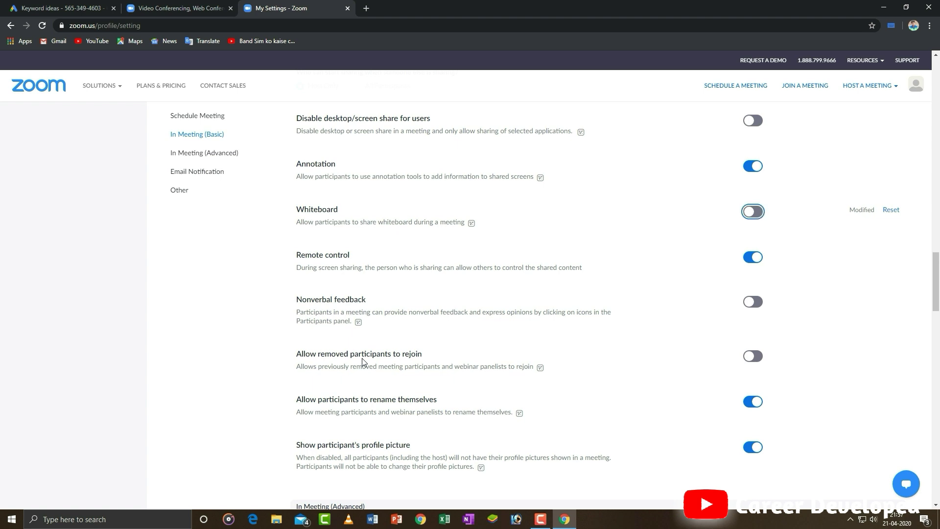
pyautogui.hotkey('ctrl', 'shift', 'd')
pyautogui.moveTo(700, 416); pyautogui.dragTo(788, 424)
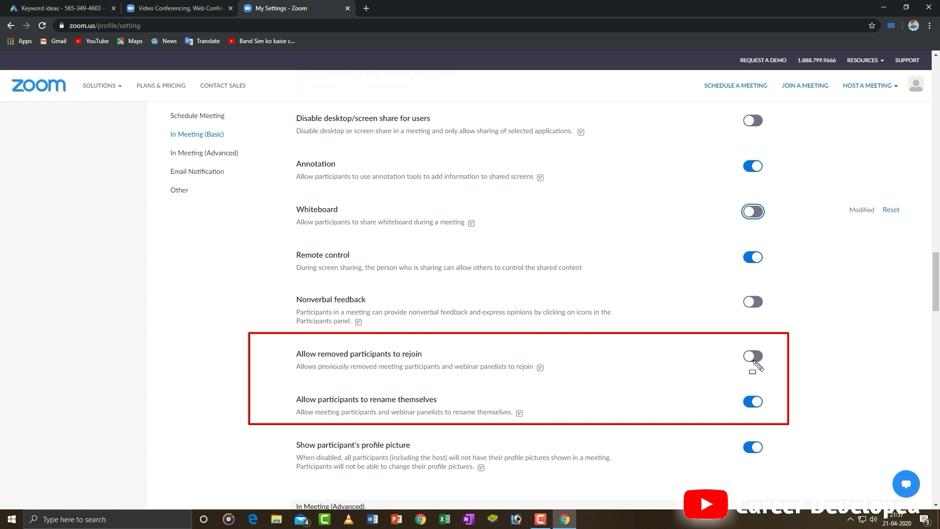
pyautogui.press('Escape')
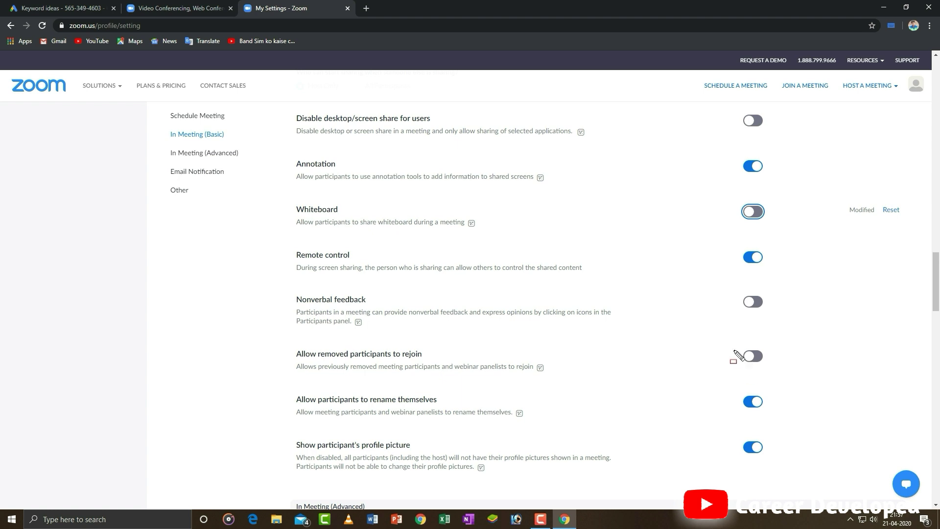
pyautogui.moveTo(718, 338); pyautogui.dragTo(792, 370)
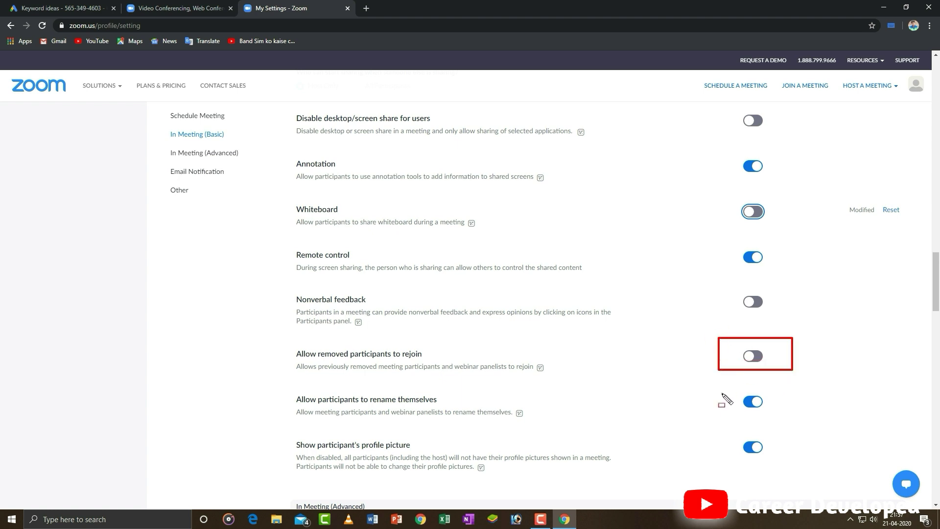
pyautogui.moveTo(722, 394)
pyautogui.mouseDown()
pyautogui.moveTo(771, 419)
pyautogui.moveTo(796, 420)
pyautogui.mouseUp()
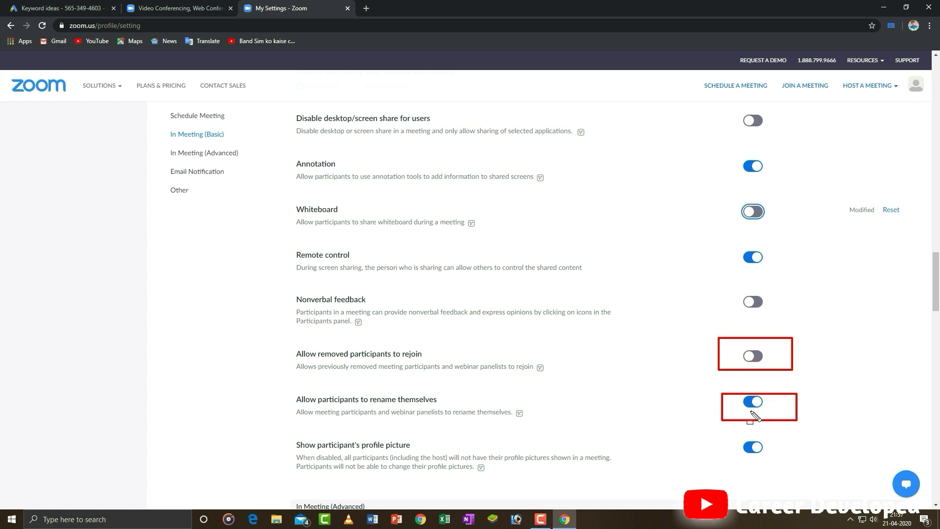
pyautogui.press('Escape')
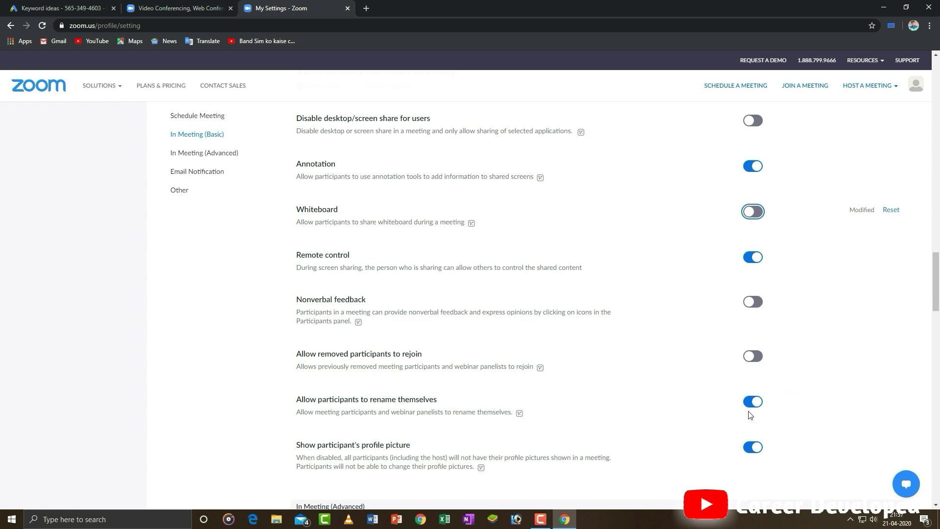
pyautogui.click(751, 405)
# Look through the In Meeting (Advanced) settings and go back over the configured options up to the Schedule Meeting password settings.
pyautogui.scroll(-4, 568, 441)
pyautogui.scroll(-8, 567, 442)
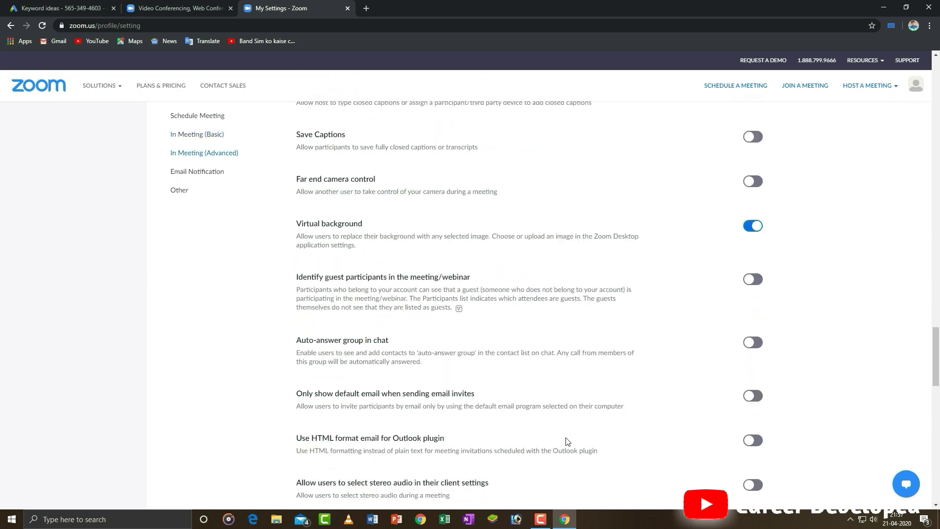
pyautogui.scroll(18, 567, 442)
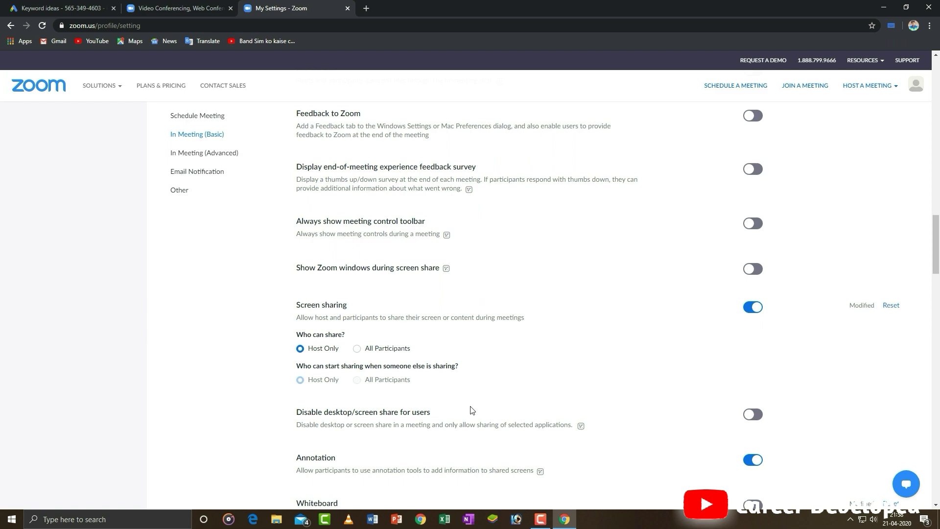
pyautogui.scroll(4, 467, 410)
pyautogui.scroll(4, 287, 305)
pyautogui.scroll(10, 287, 305)
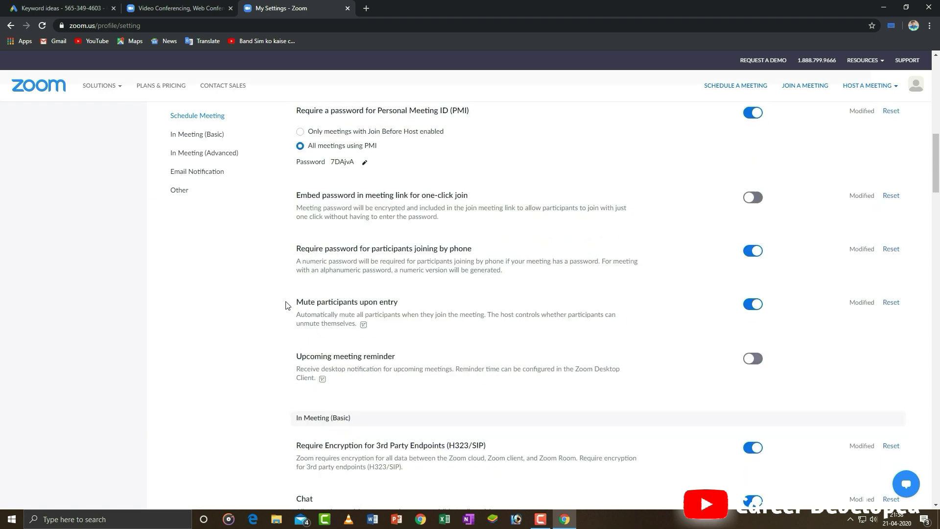